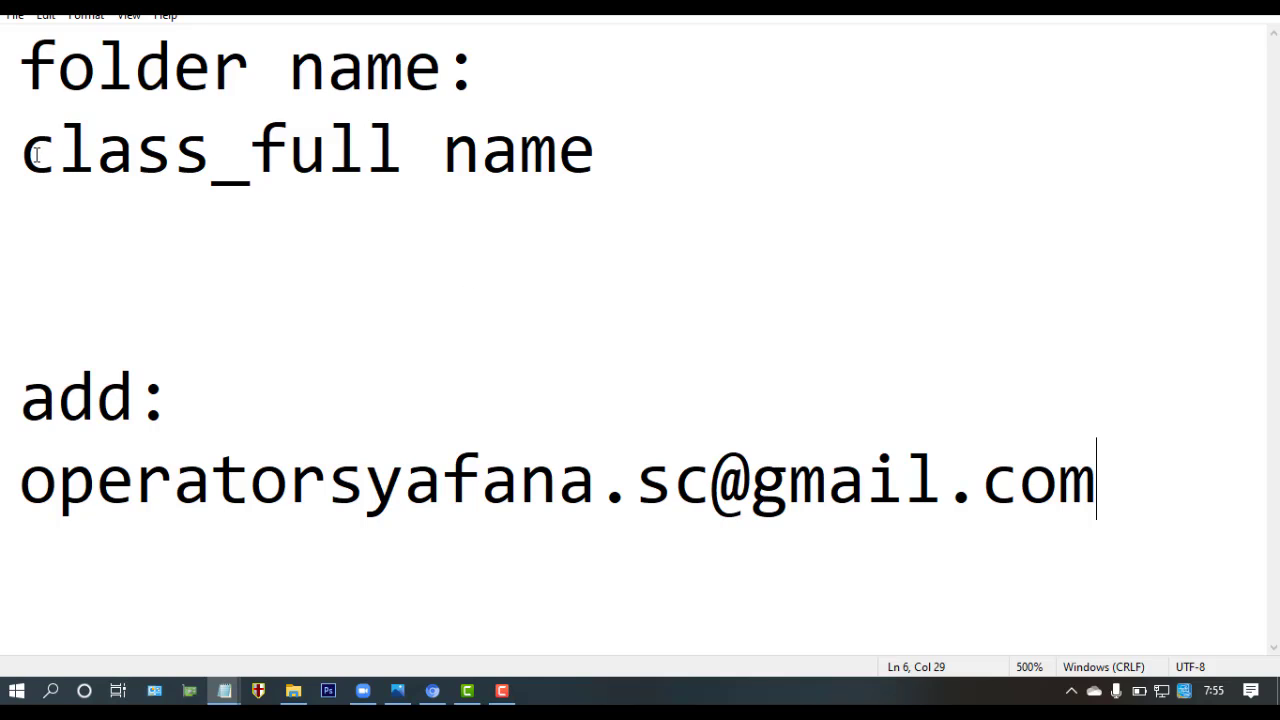
# - Below the 'class_full name' format line, add a sample folder name: G7E_ plus the student's full name
pyautogui.moveTo(33, 156); pyautogui.dragTo(596, 162)
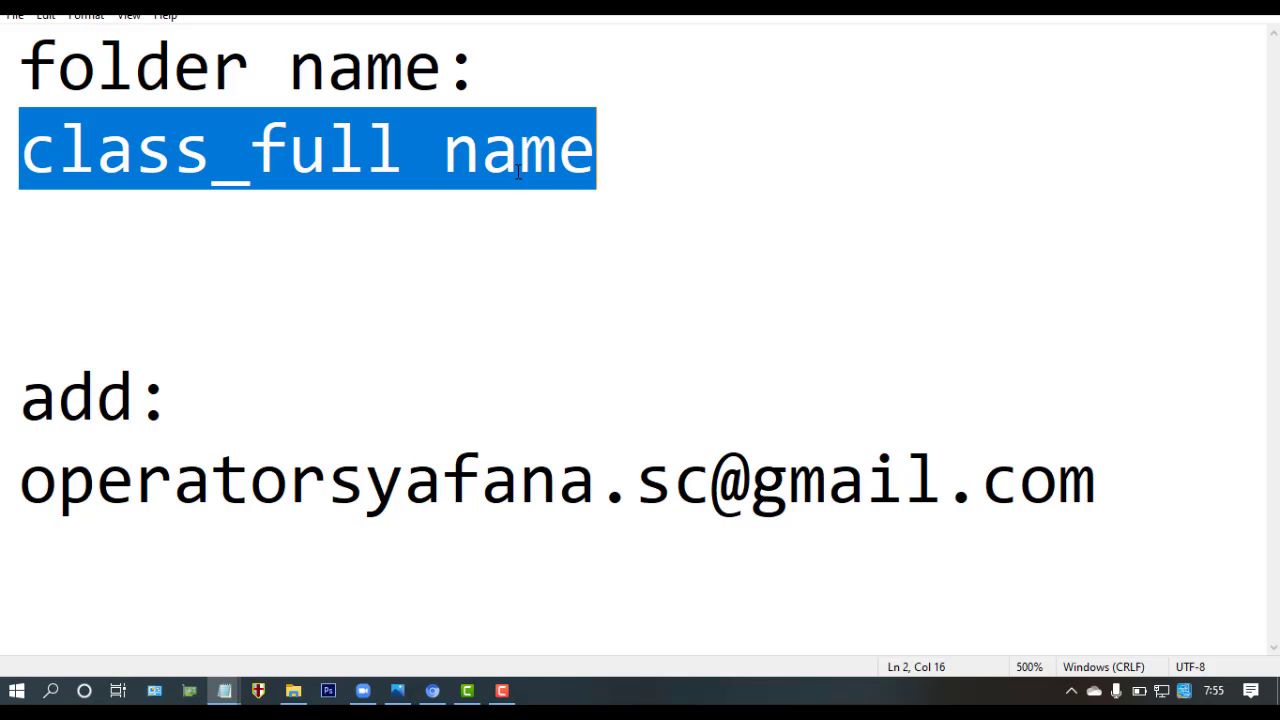
pyautogui.click(616, 160)
pyautogui.press('Return')
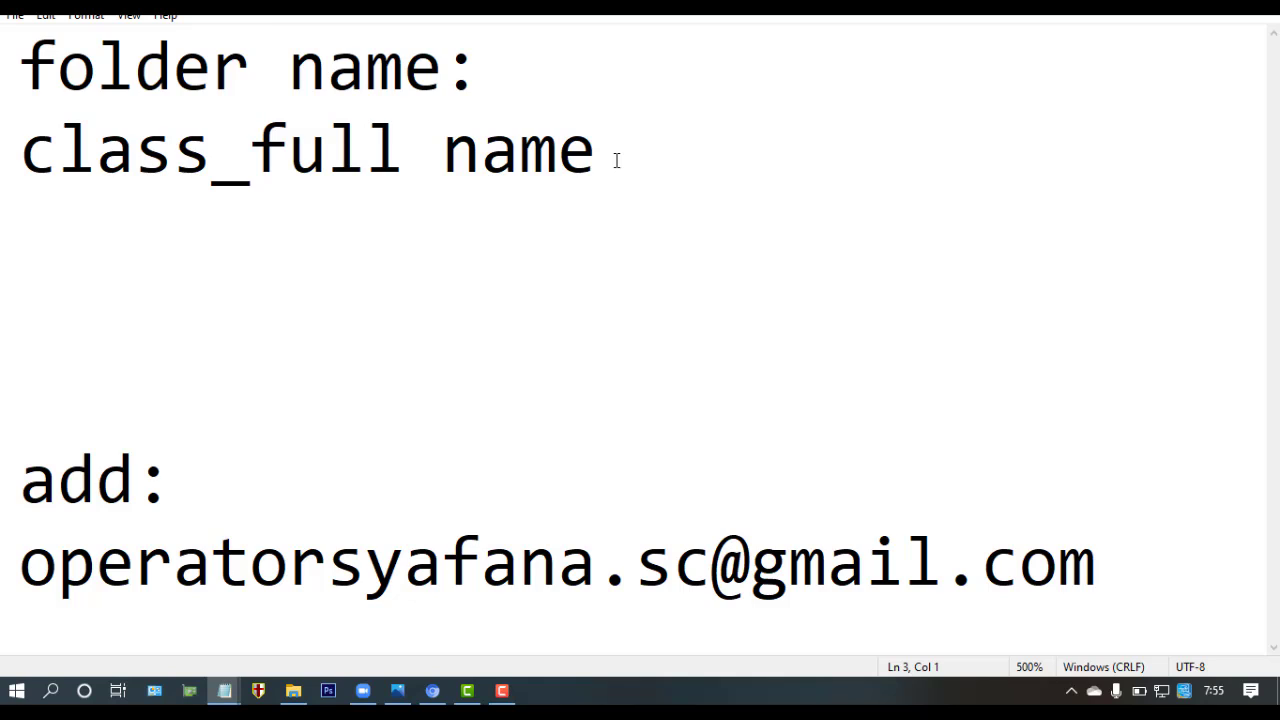
pyautogui.write('G7')
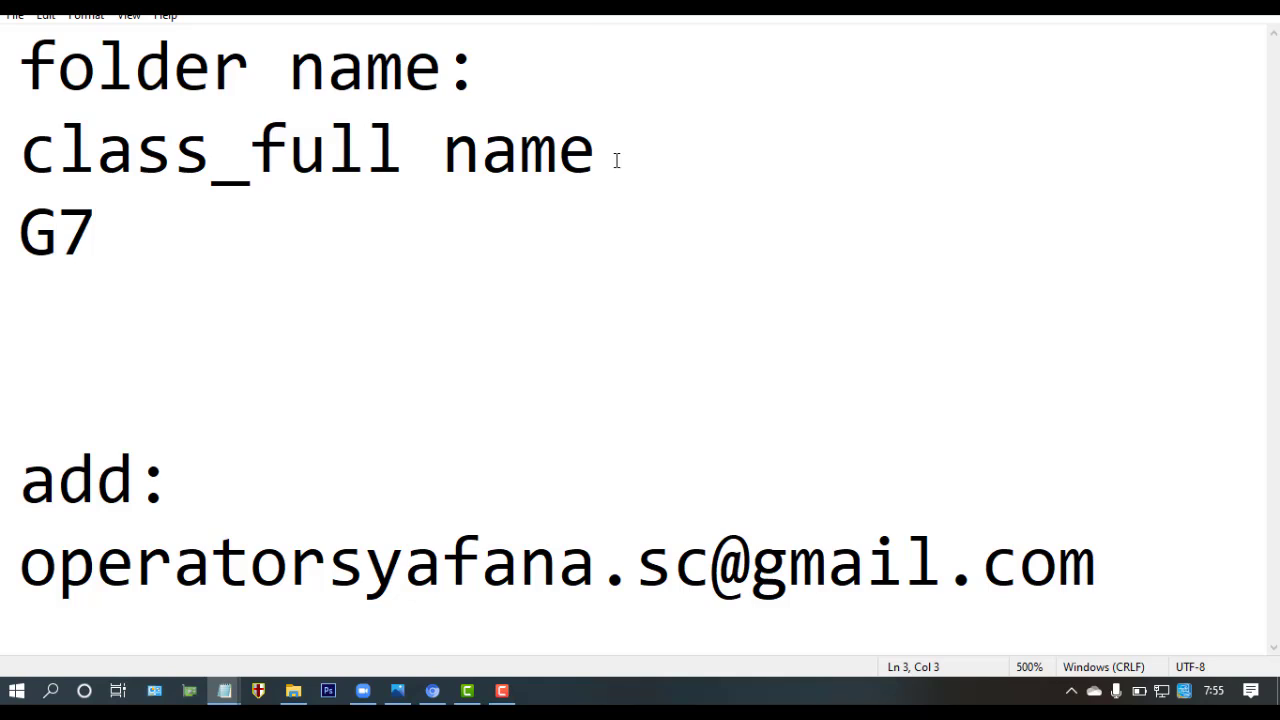
pyautogui.write('E')
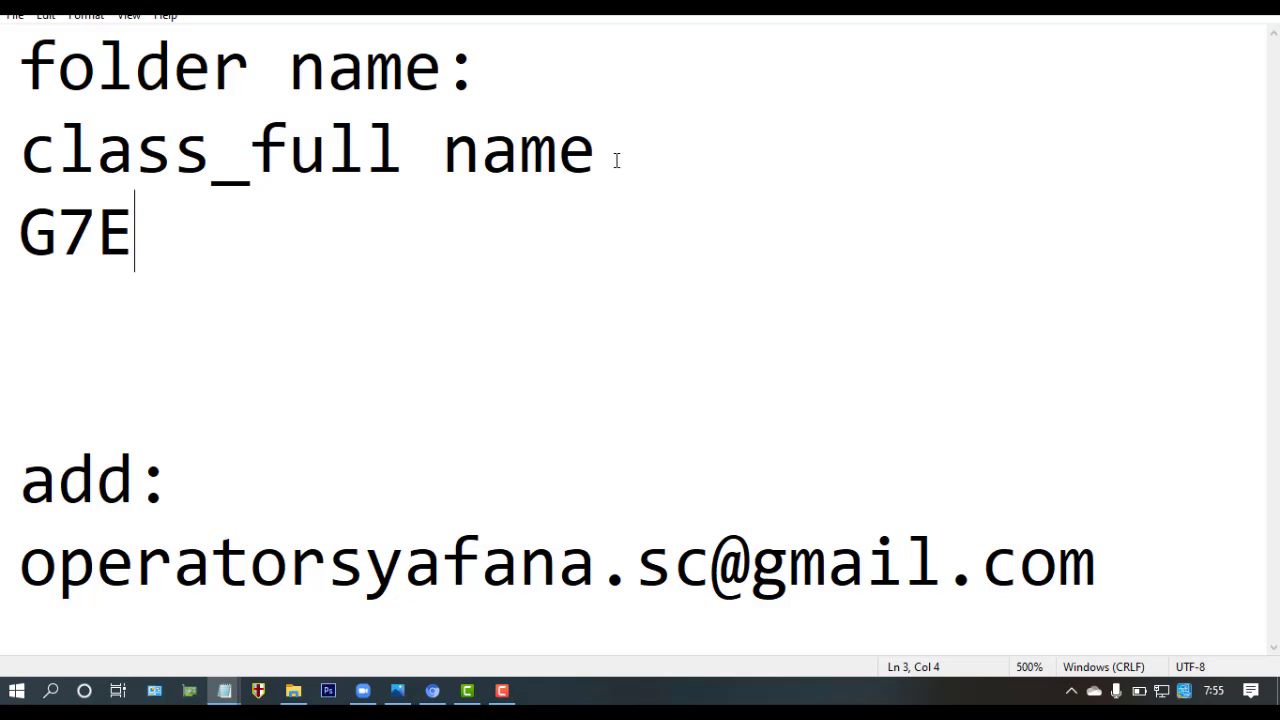
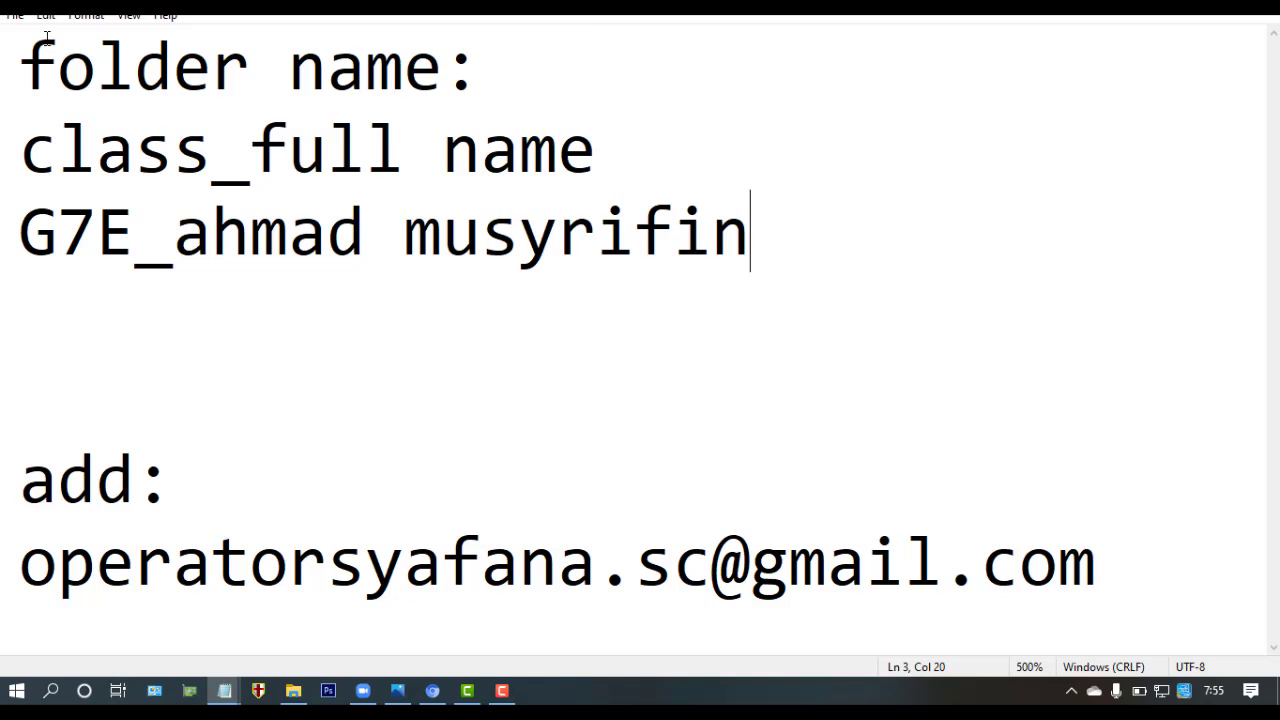
# - Delete the sample folder name, leaving an empty line under the format
pyautogui.moveTo(20, 140); pyautogui.dragTo(597, 145)
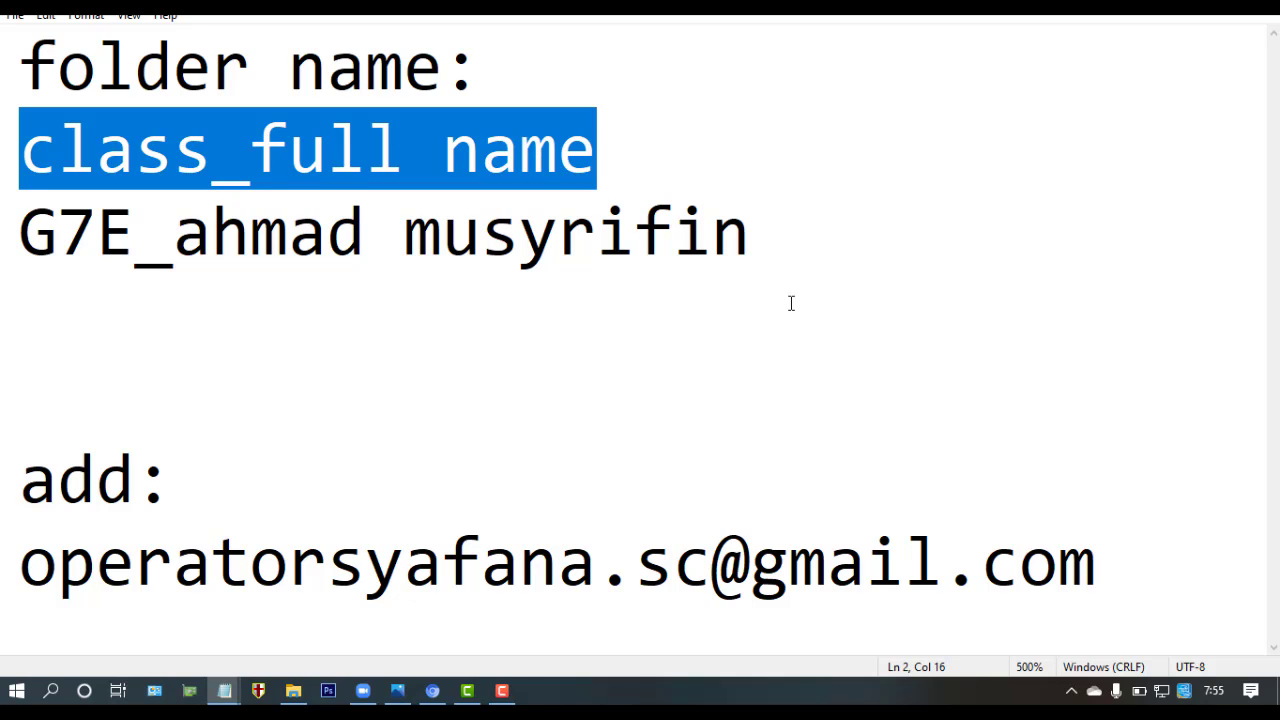
pyautogui.moveTo(786, 232); pyautogui.dragTo(31, 222)
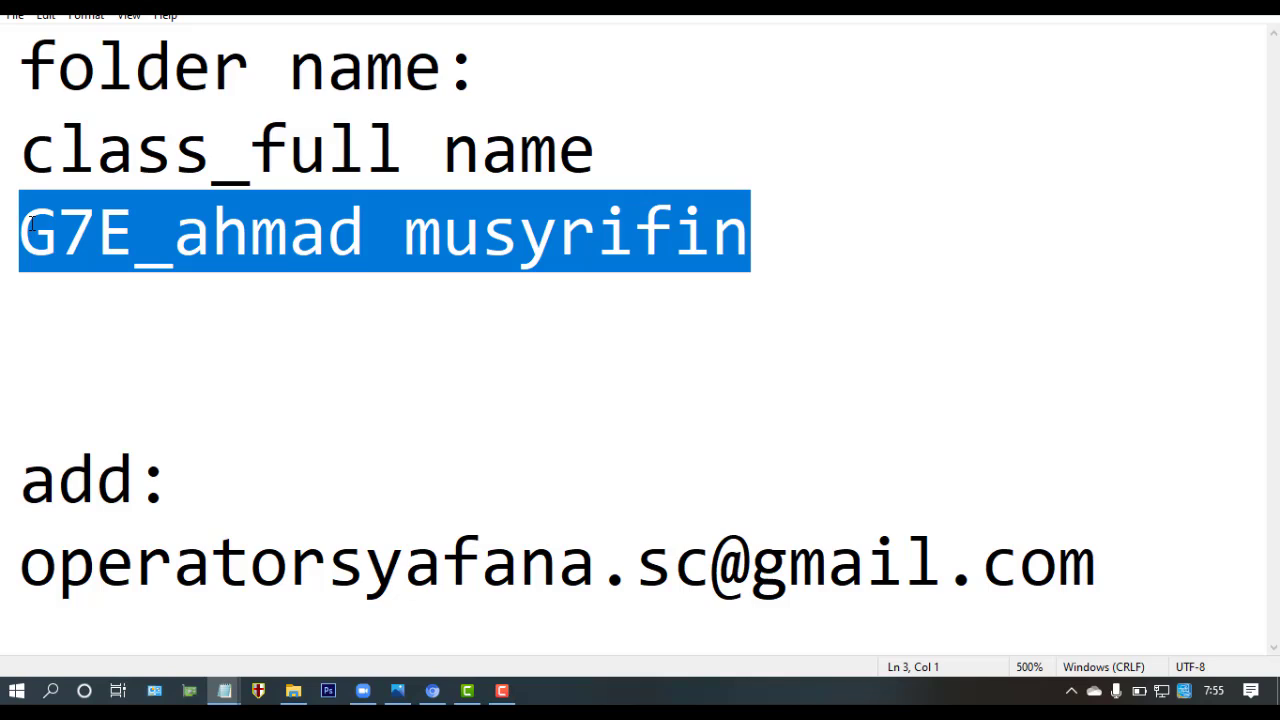
pyautogui.press('BackSpace')
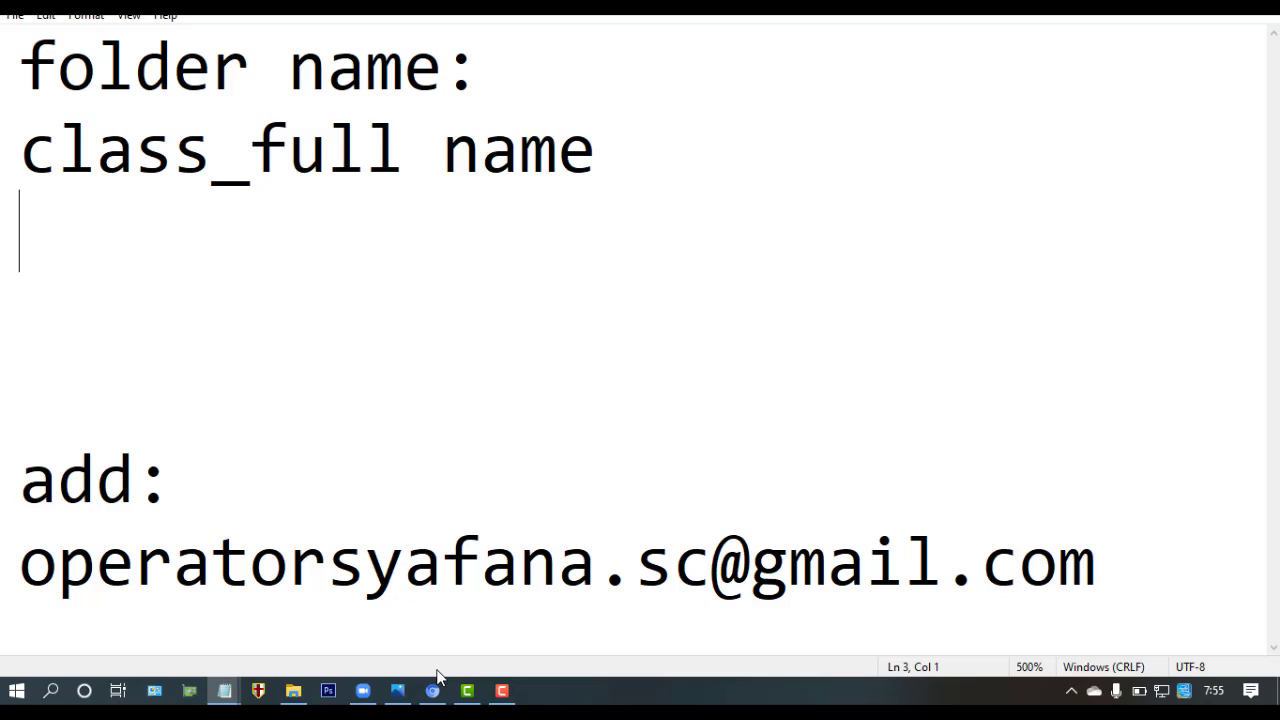
# - Switch from Notepad to the Google Drive My Drive page in Chrome
pyautogui.click(433, 689)
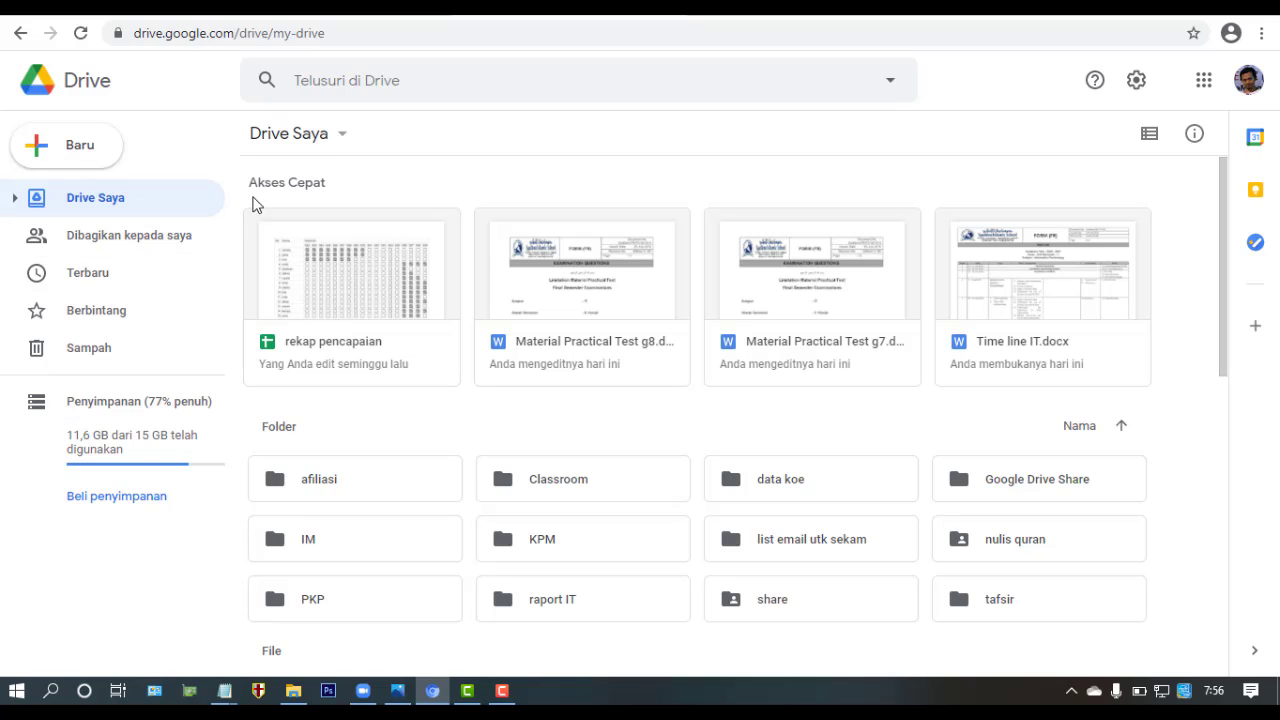
# - Create a new My Drive folder named G7A_ followed by the student's full name
pyautogui.click(96, 150)
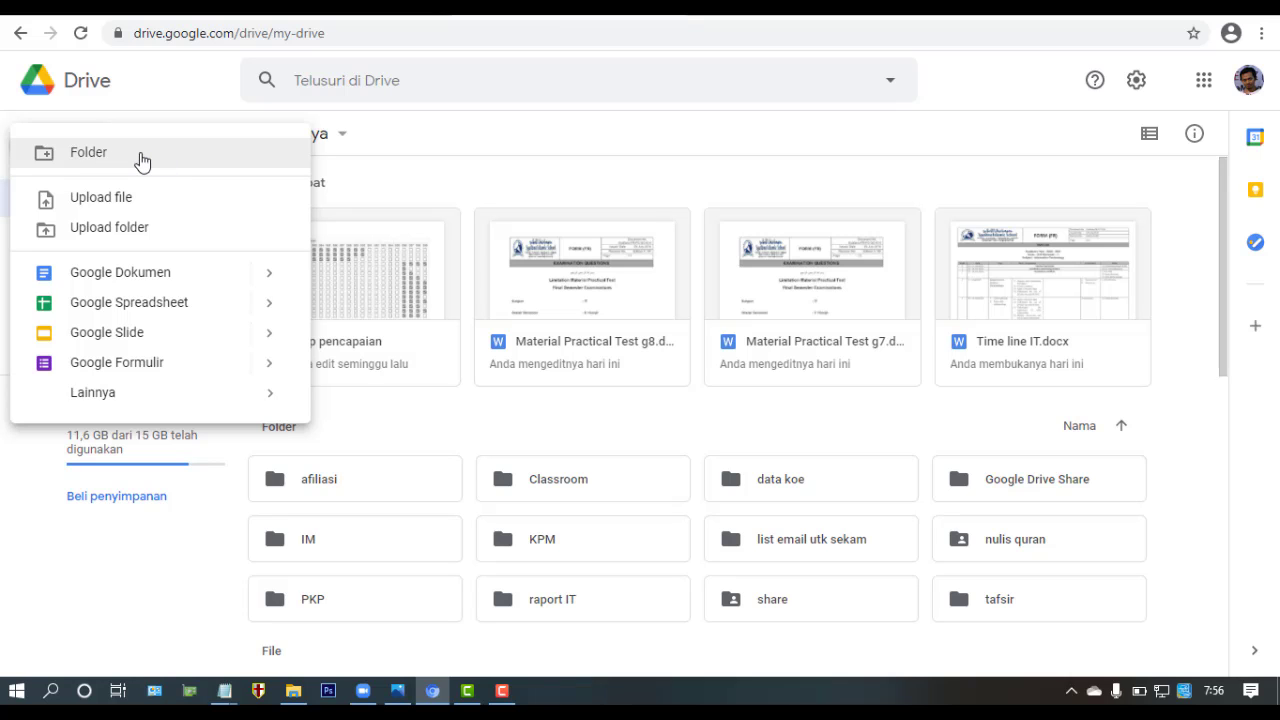
pyautogui.click(141, 161)
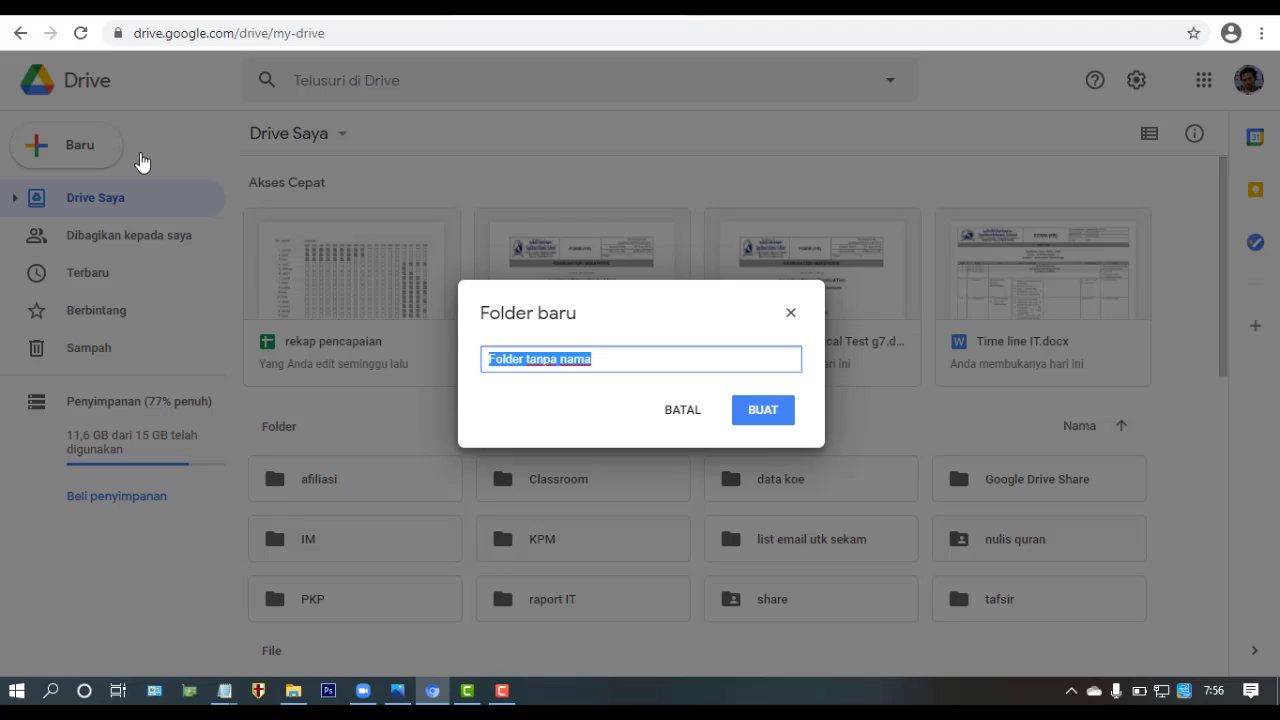
pyautogui.write('G')
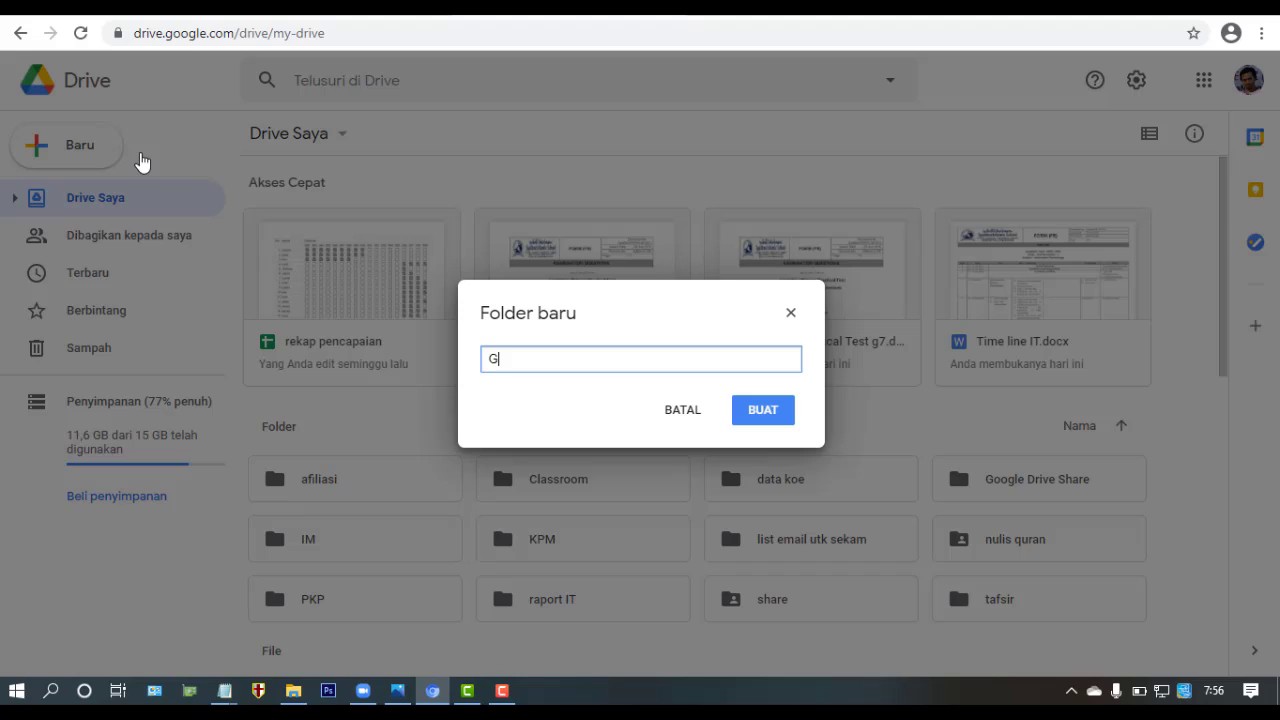
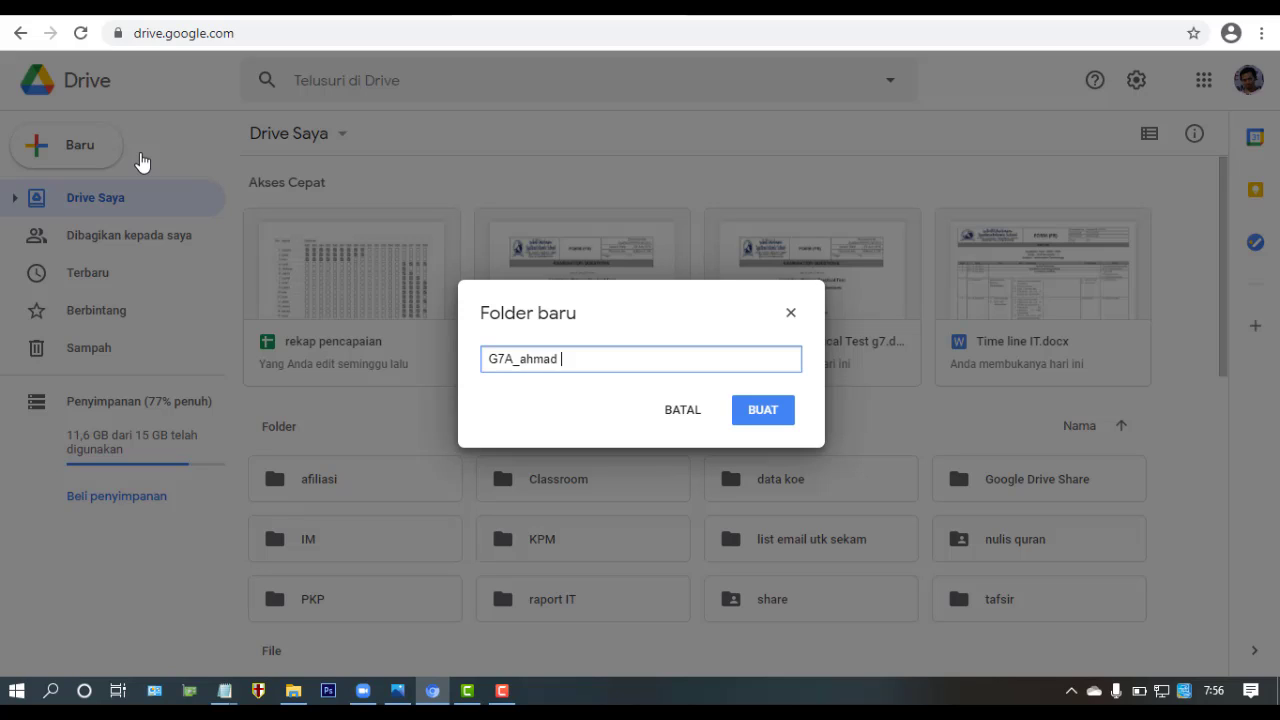
pyautogui.click(776, 418)
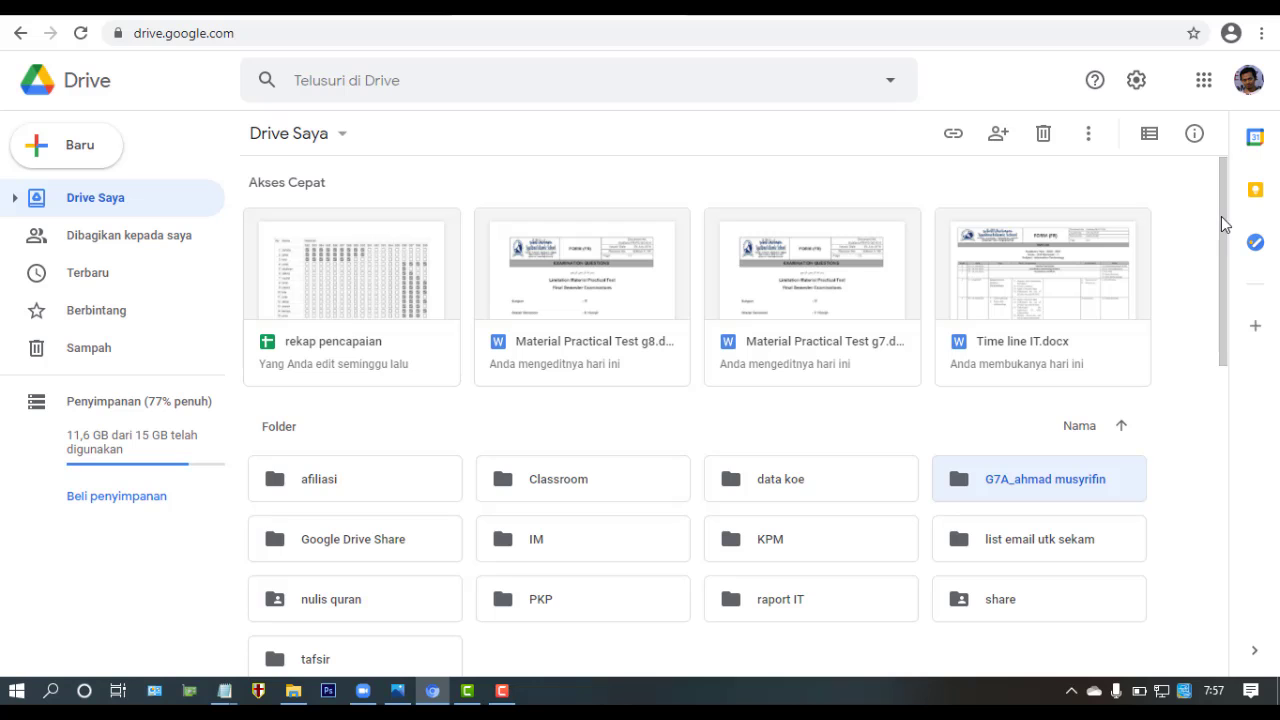
pyautogui.moveTo(1221, 216)
pyautogui.mouseDown()
pyautogui.moveTo(1226, 258)
pyautogui.moveTo(1222, 232)
pyautogui.mouseUp()
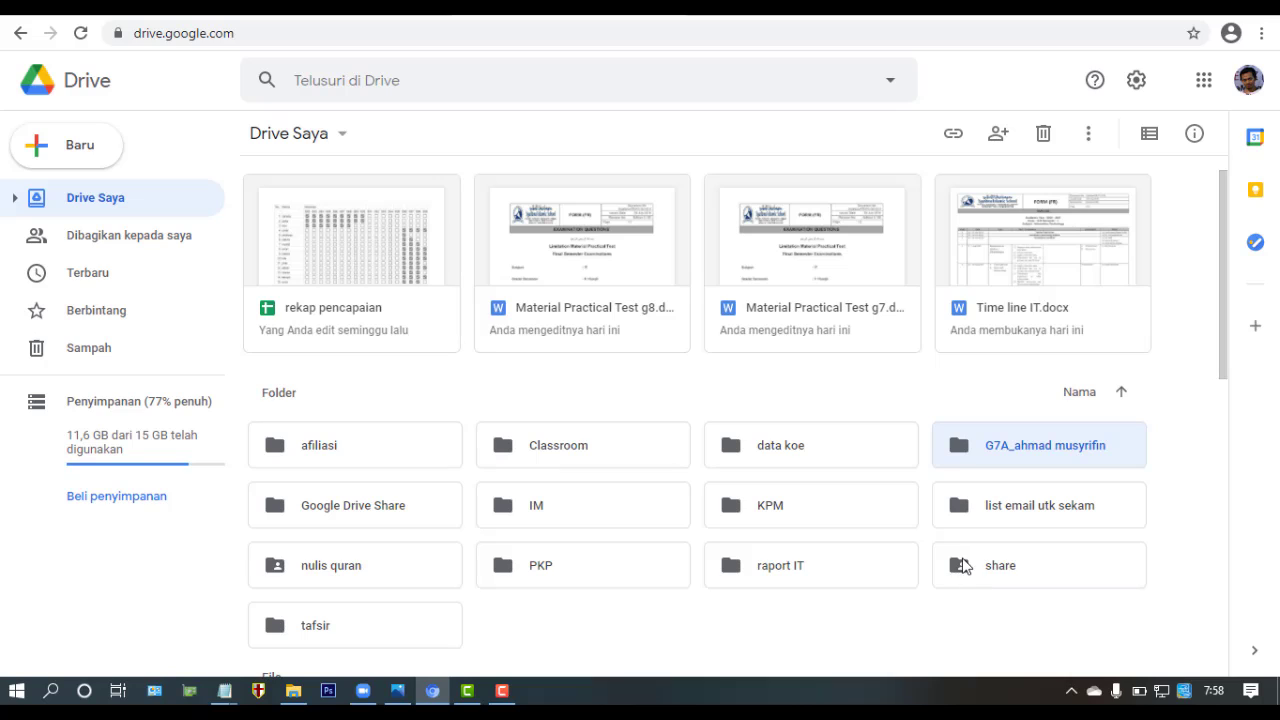
pyautogui.click(1027, 563)
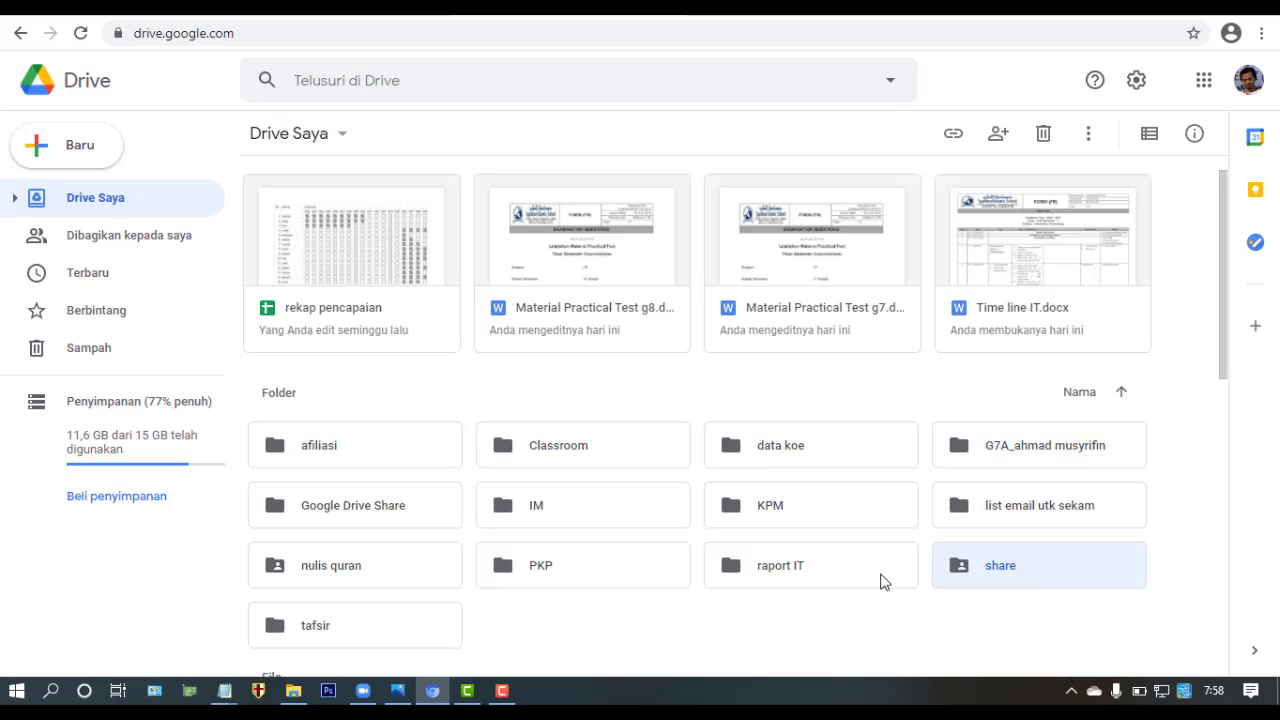
pyautogui.click(413, 578)
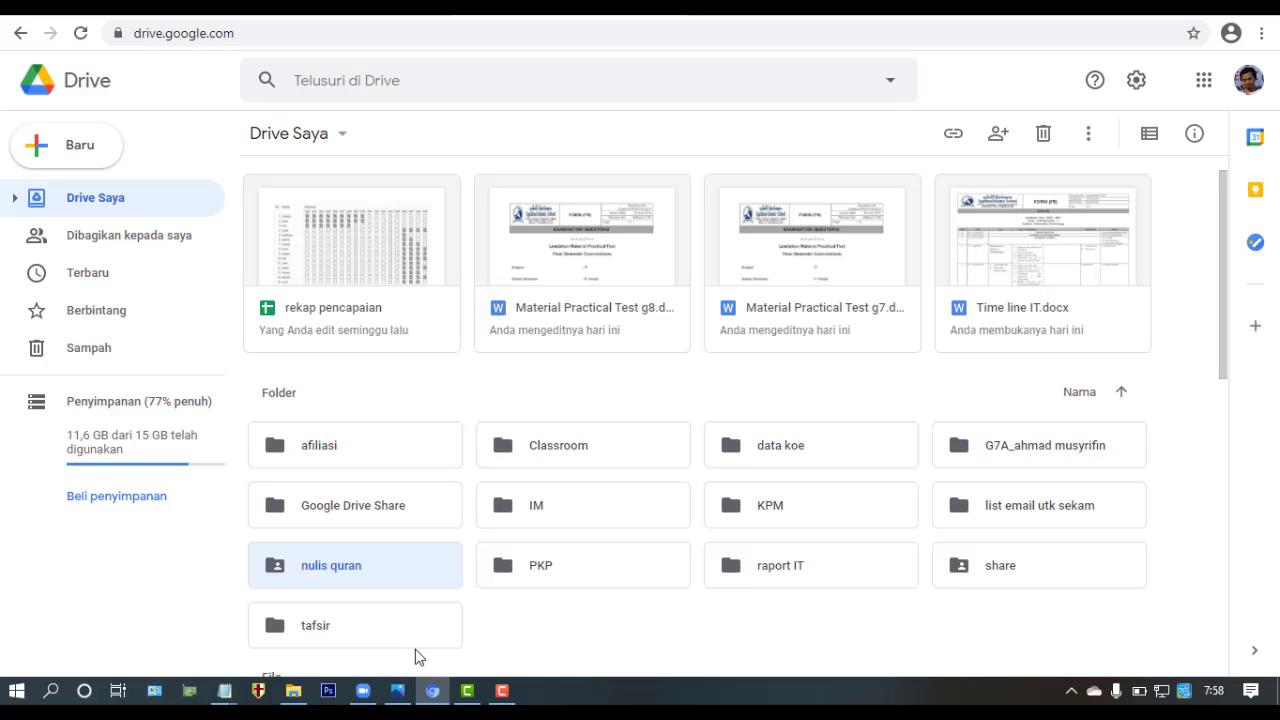
pyautogui.moveTo(421, 692)
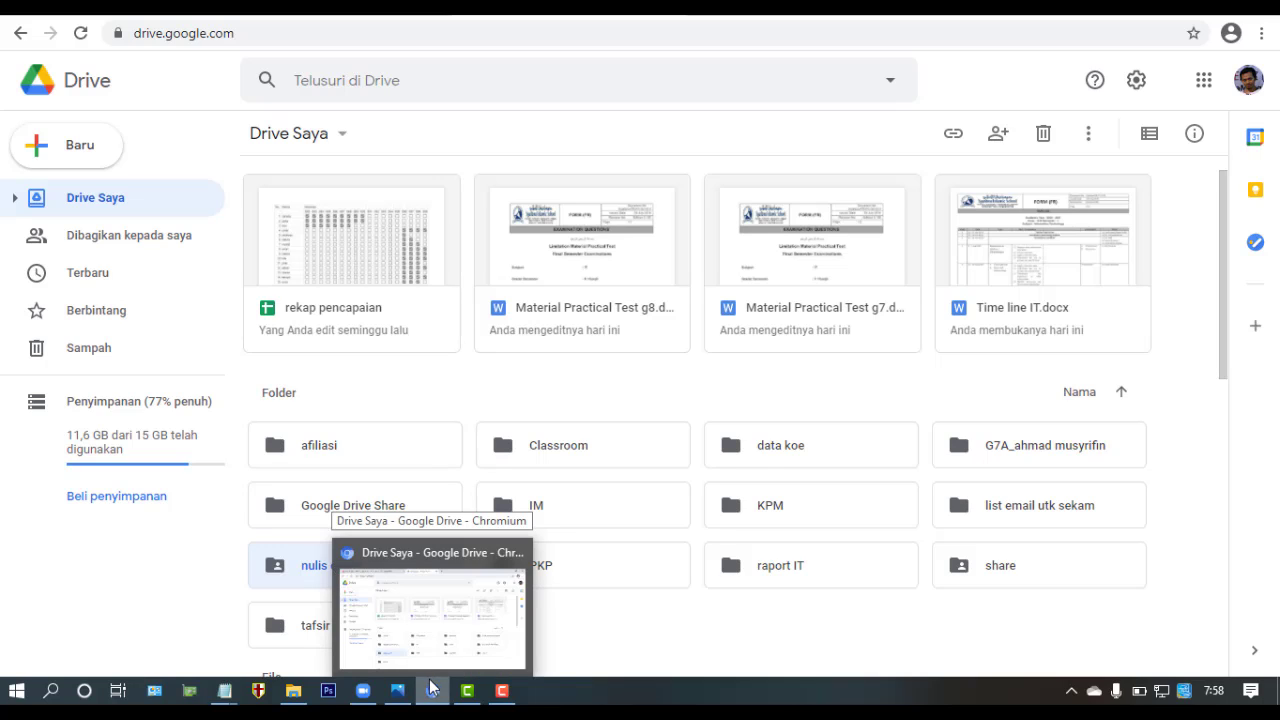
# - Select the operator's e-mail address line in Notepad, then return to Google Drive
pyautogui.moveTo(222, 693)
pyautogui.click(277, 612)
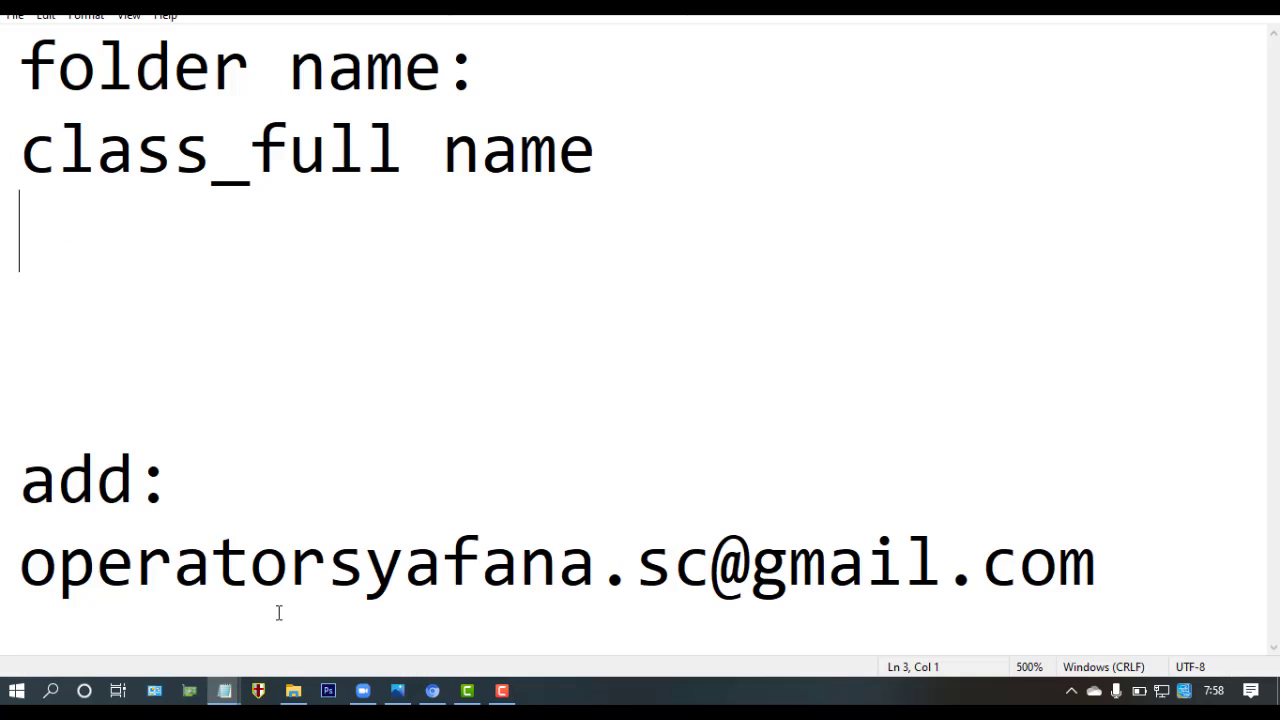
pyautogui.moveTo(13, 557); pyautogui.dragTo(1100, 558)
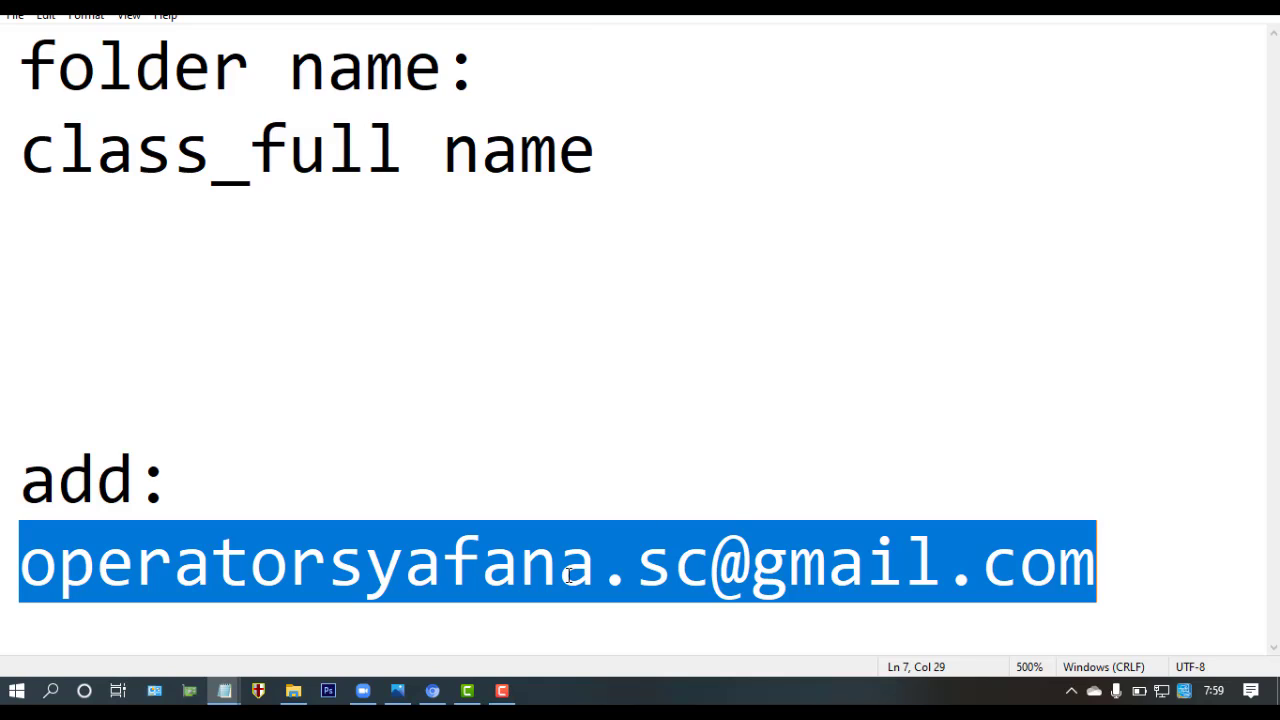
pyautogui.click(432, 692)
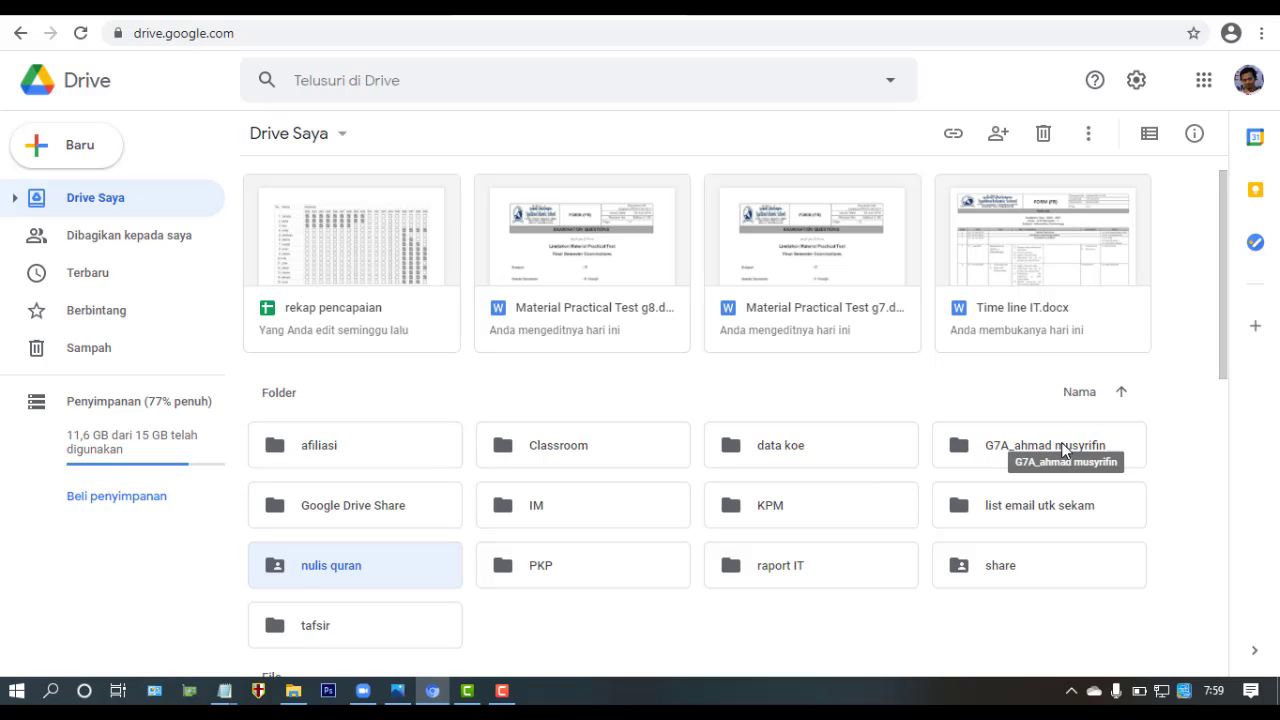
# - Open Bagikan for the G7A folder and copy the operator's e-mail address from Notepad
pyautogui.rightClick(955, 450)
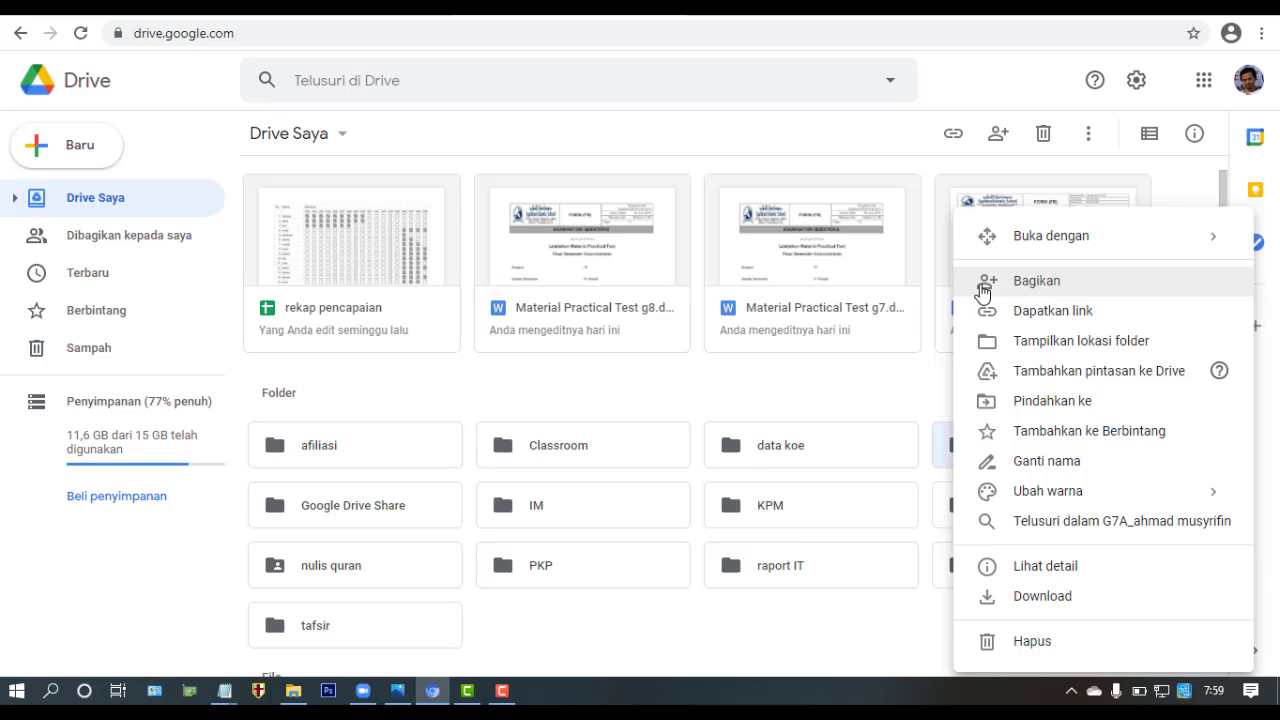
pyautogui.click(1036, 281)
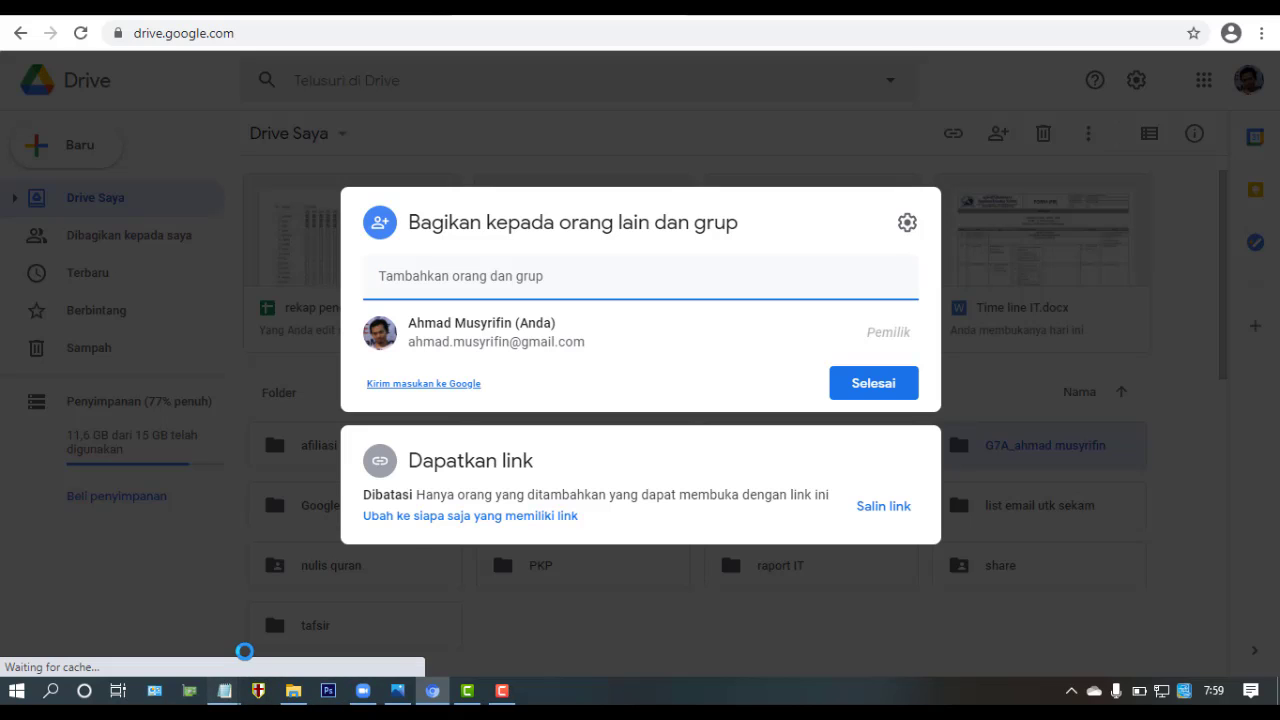
pyautogui.moveTo(224, 688)
pyautogui.click(278, 622)
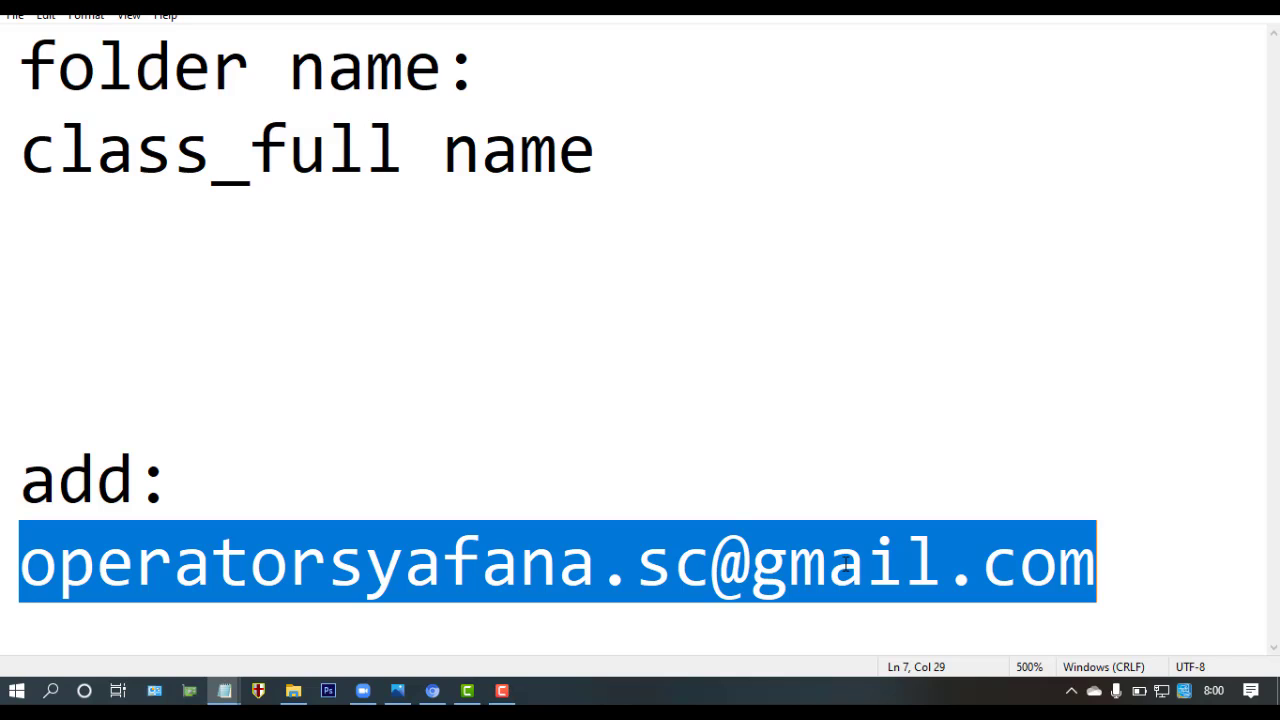
pyautogui.rightClick(846, 564)
pyautogui.click(906, 340)
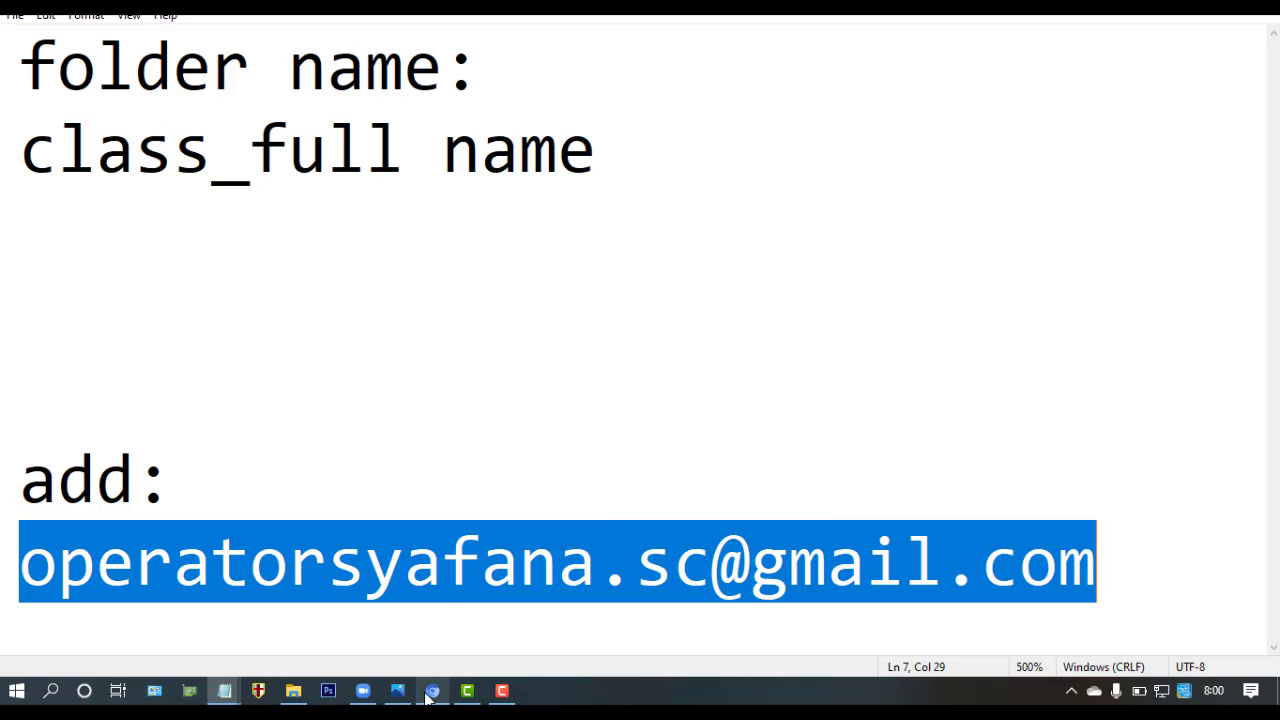
pyautogui.click(430, 693)
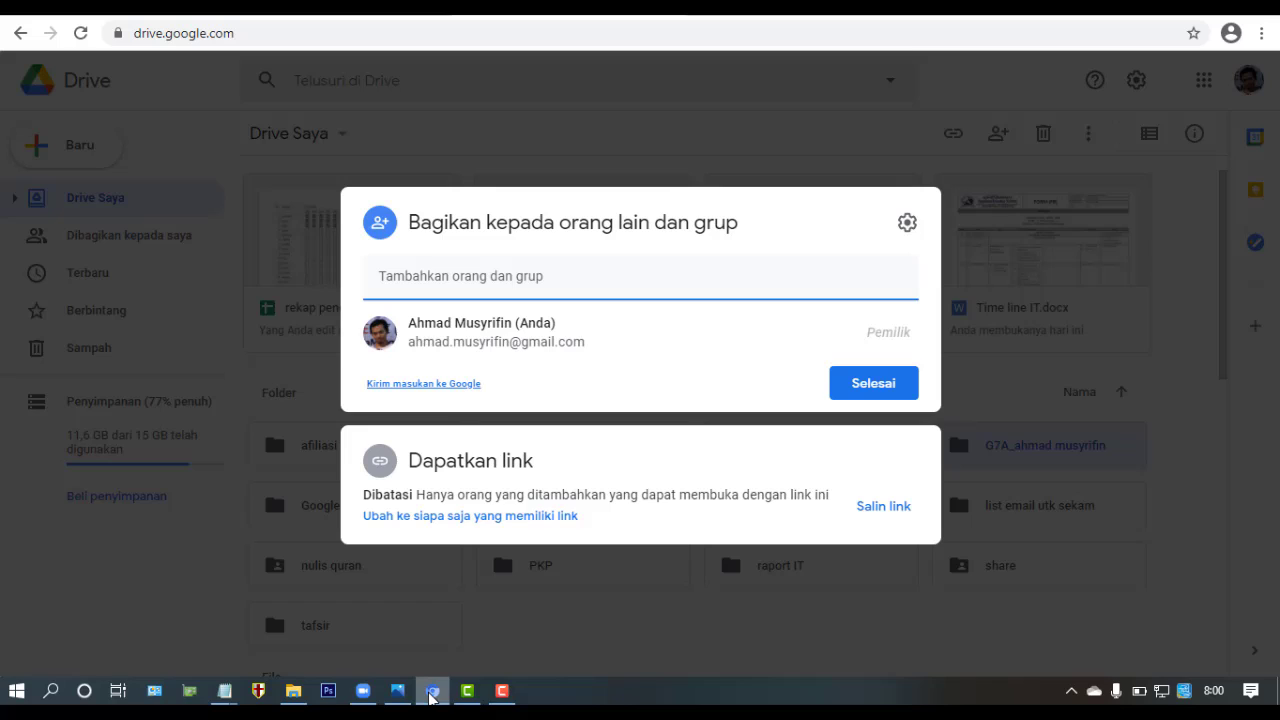
# - Paste the operator's e-mail and add the suggested account as an Editor recipient
pyautogui.click(465, 276)
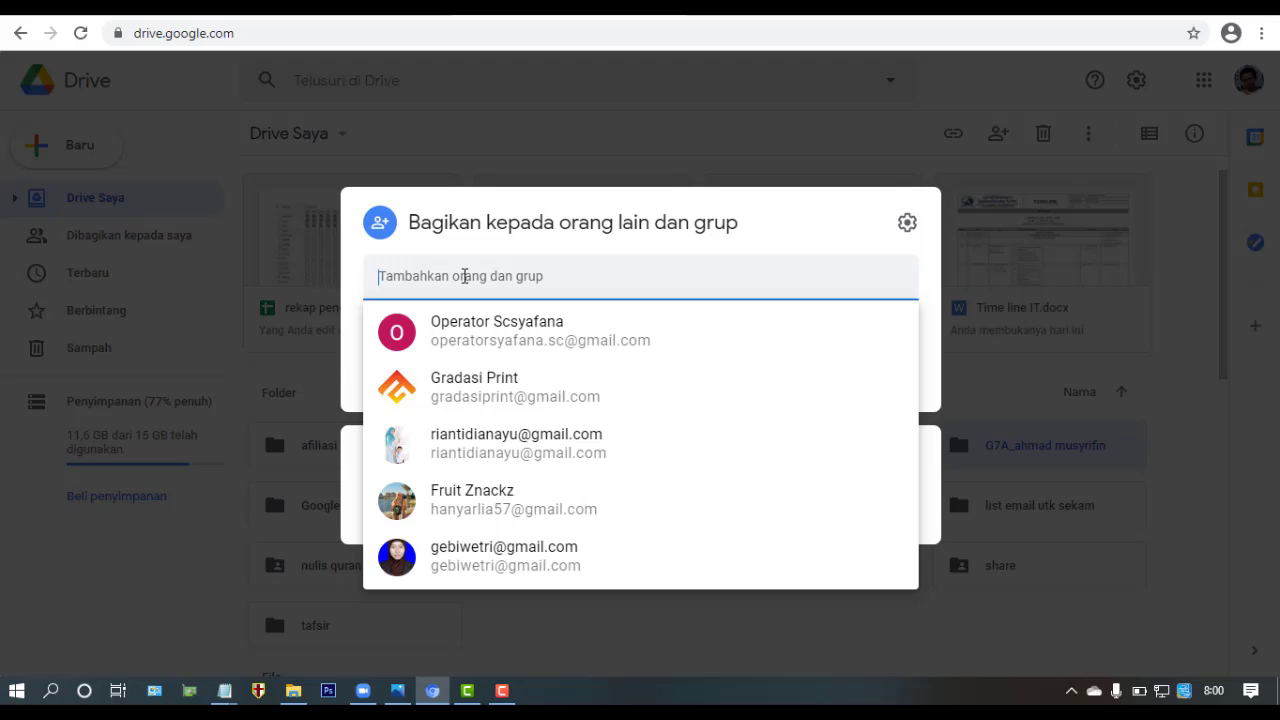
pyautogui.hotkey('ctrl', 'v')
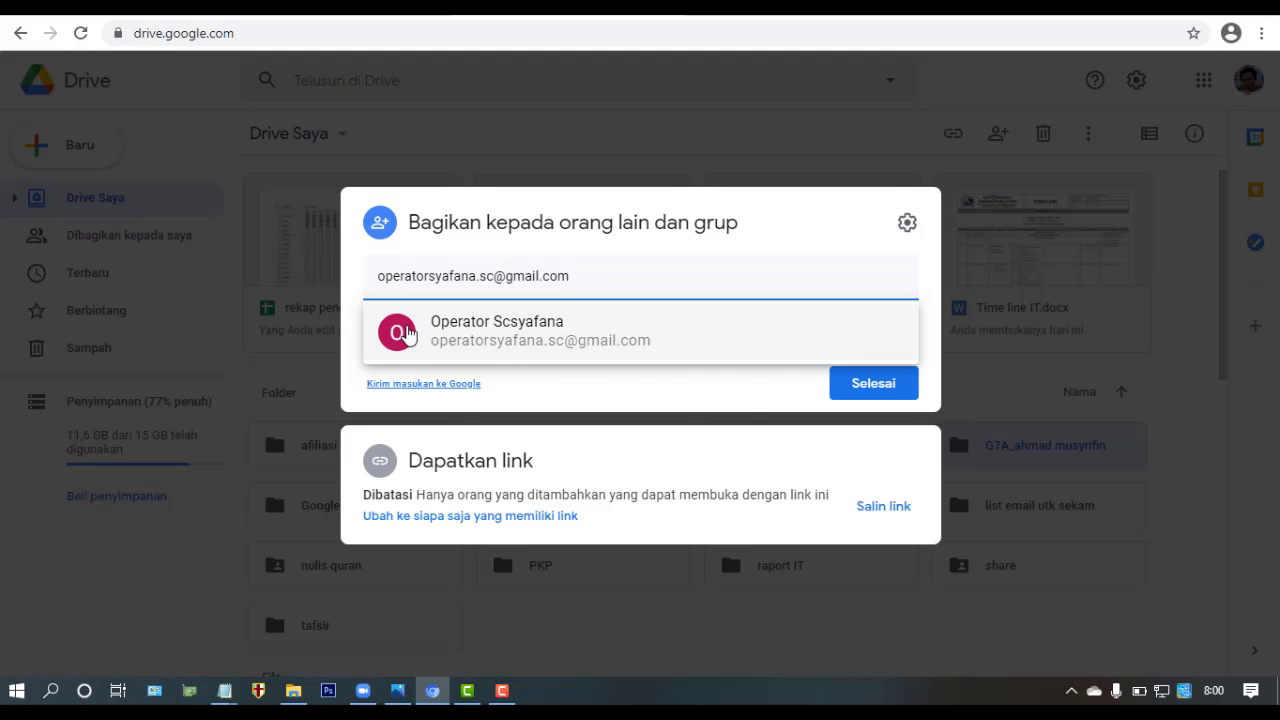
pyautogui.moveTo(407, 333)
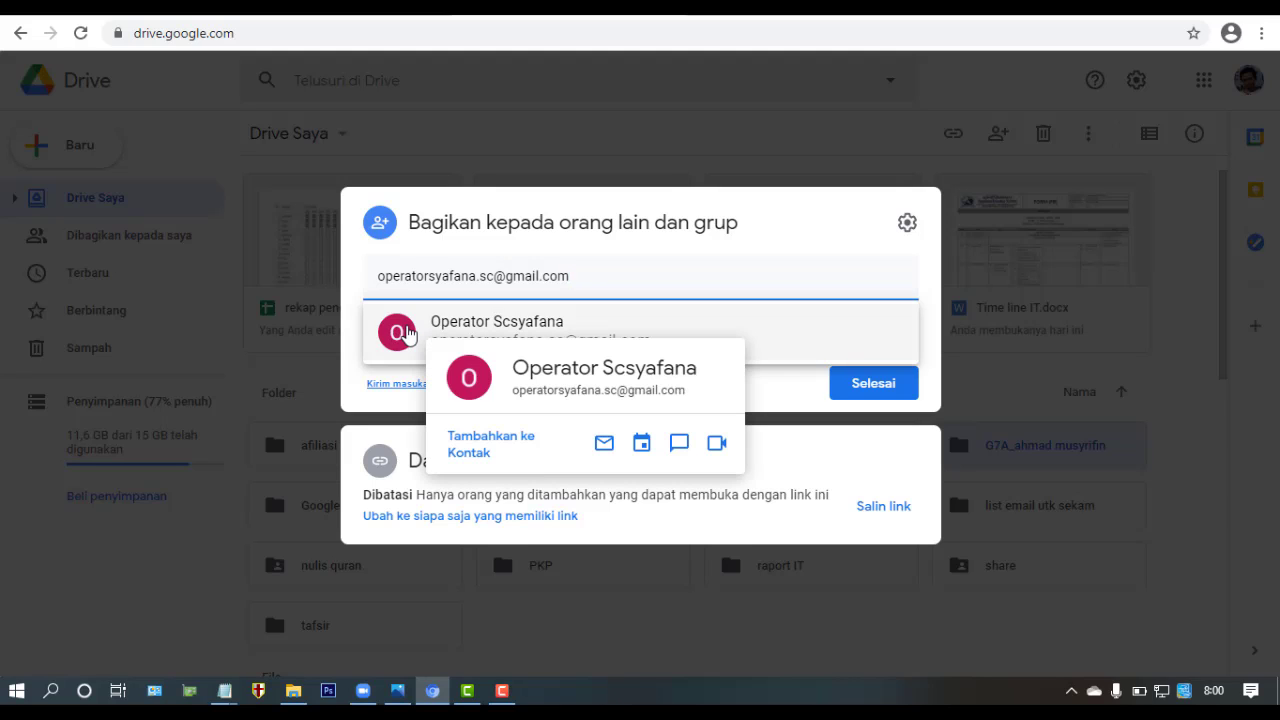
pyautogui.click(407, 333)
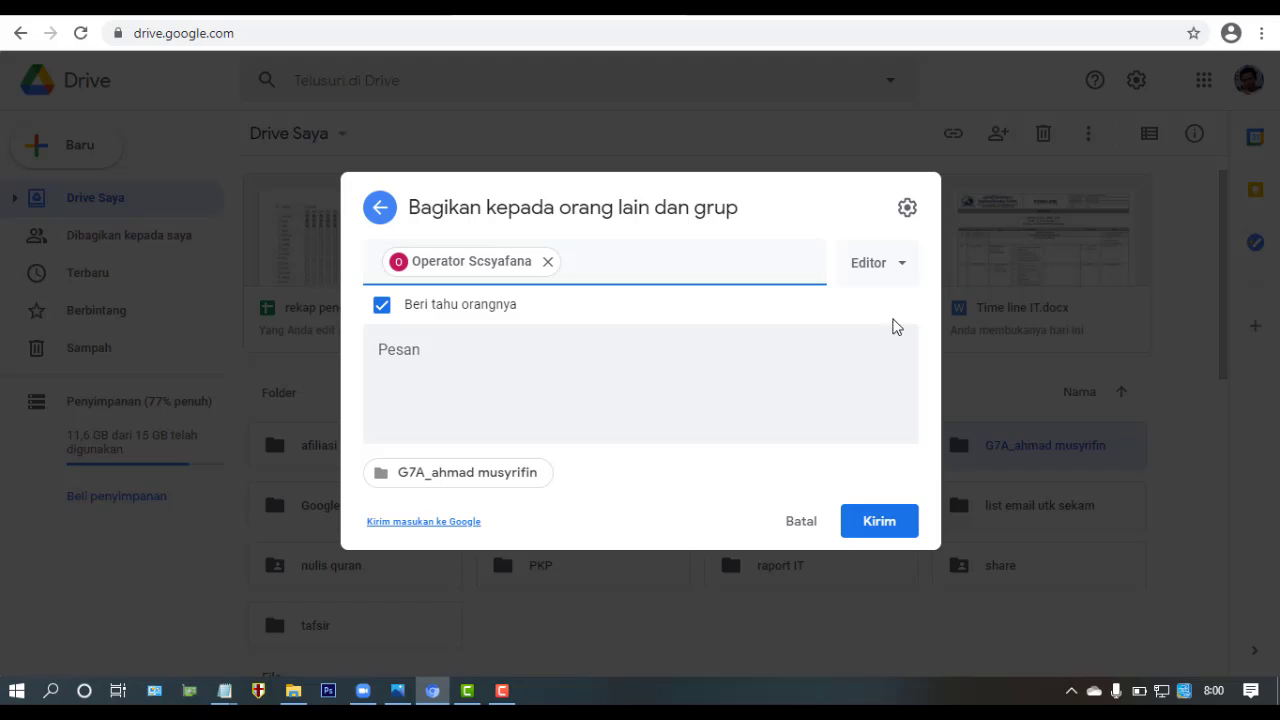
pyautogui.click(903, 268)
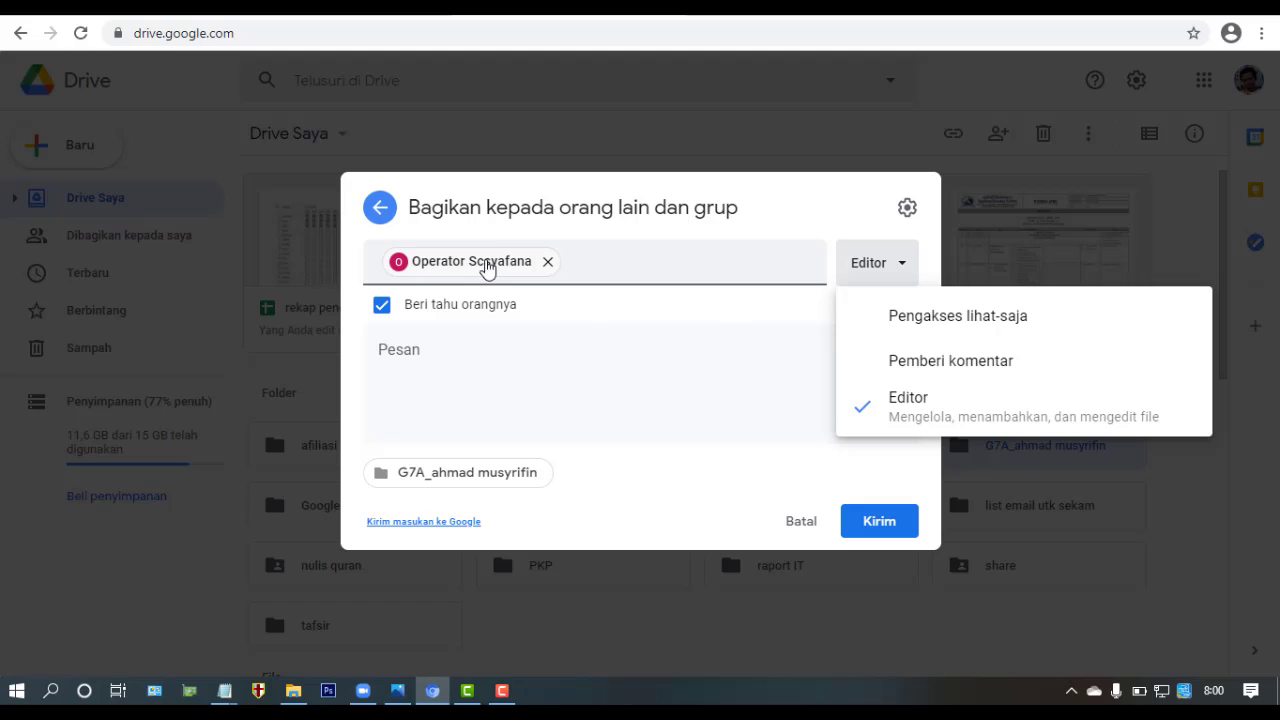
pyautogui.moveTo(481, 268)
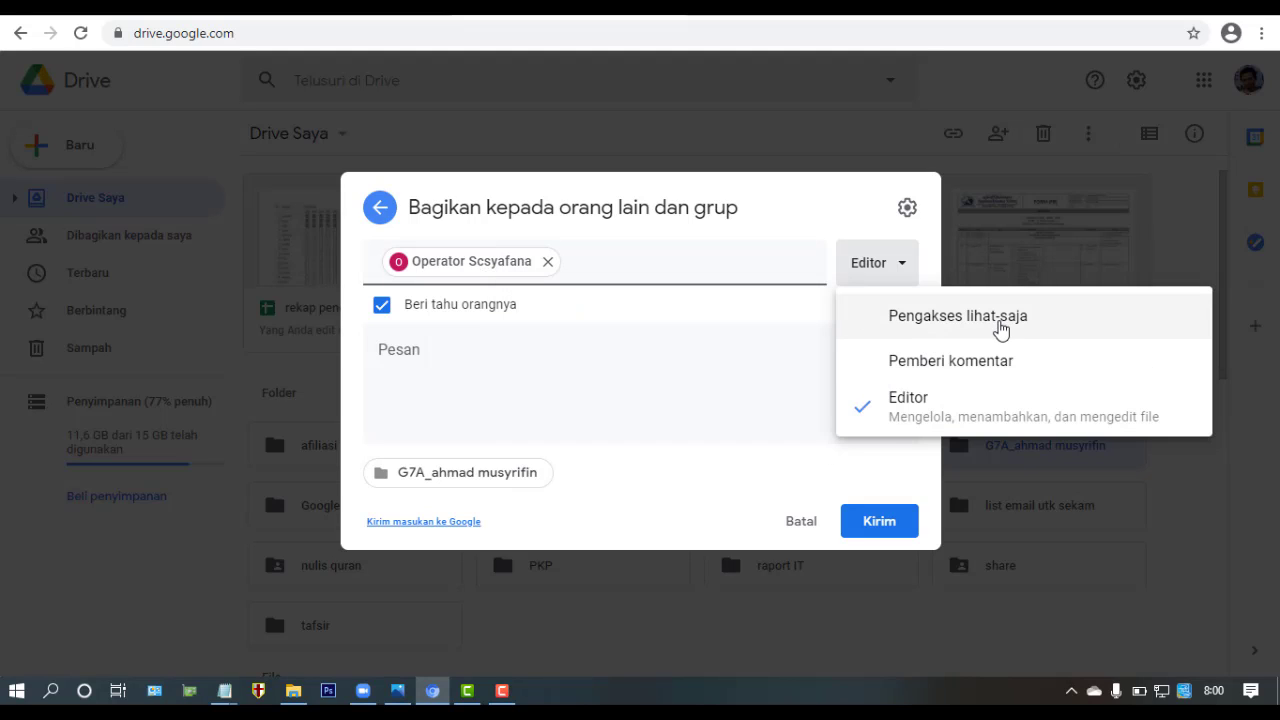
pyautogui.click(958, 318)
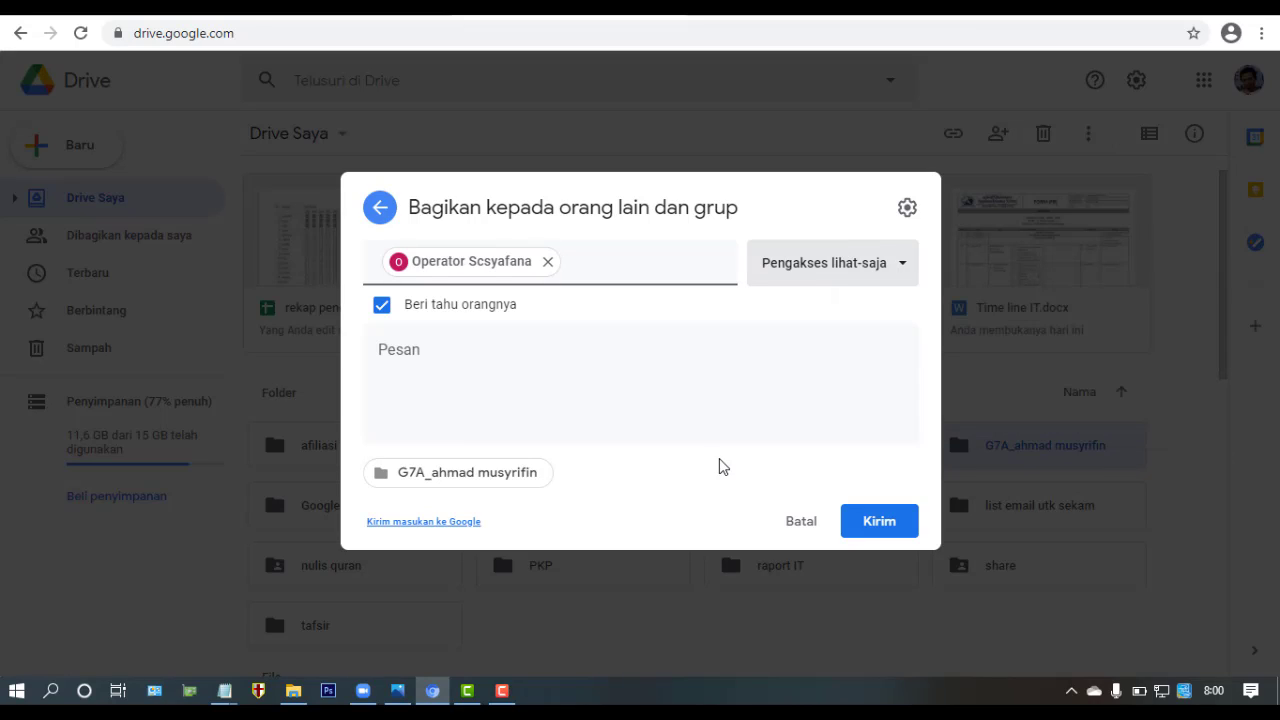
pyautogui.moveTo(433, 697)
pyautogui.click(899, 264)
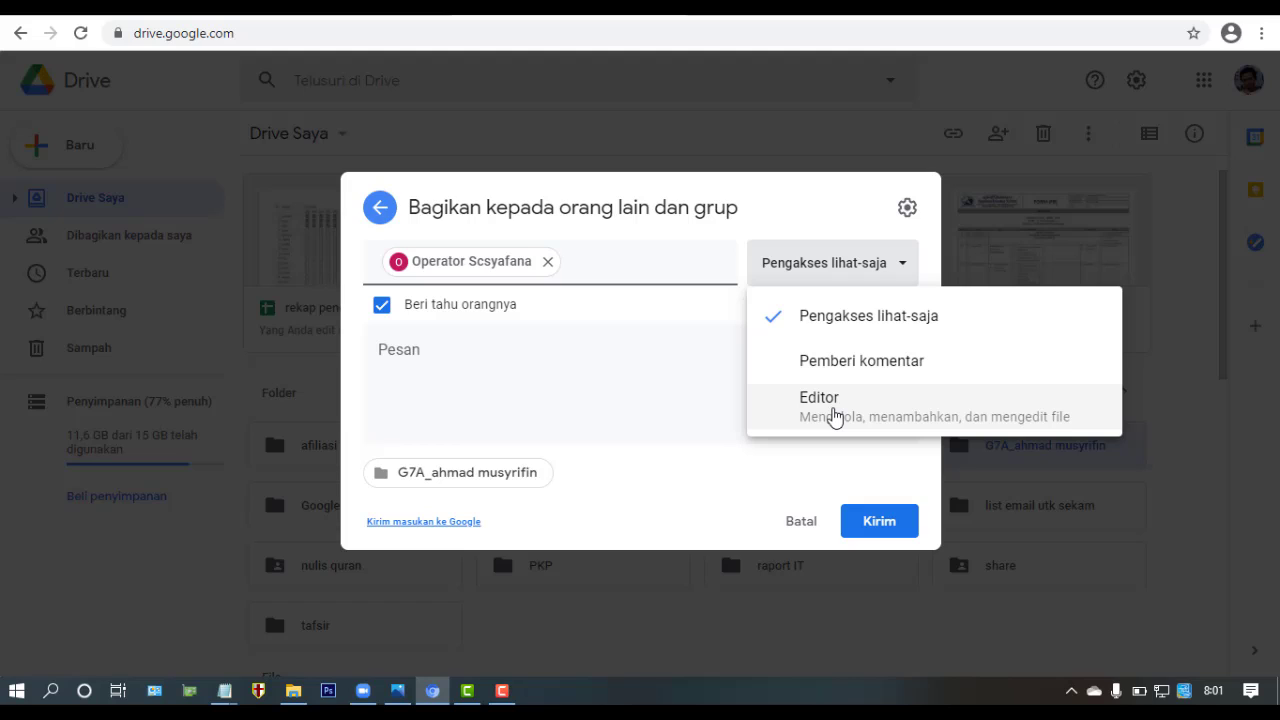
pyautogui.click(835, 416)
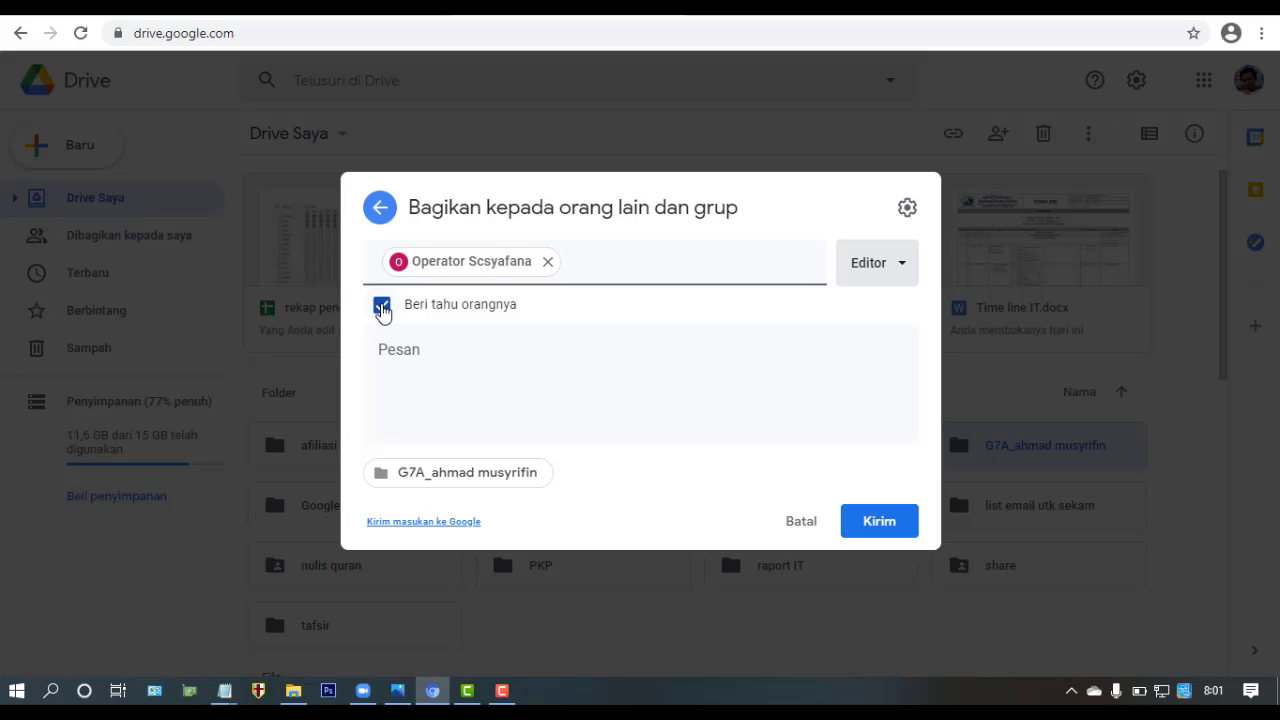
# - Untick 'Beri tahu orangnya' and share the G7A folder with the operator
pyautogui.click(382, 306)
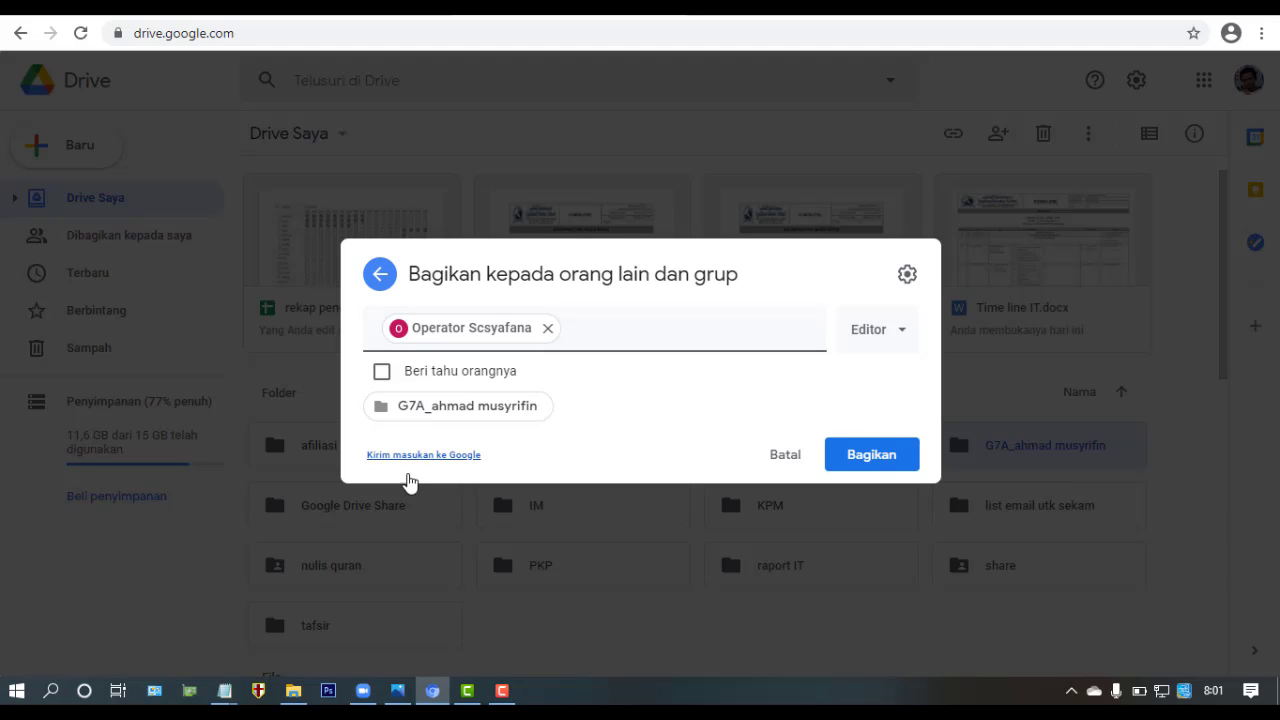
pyautogui.click(890, 458)
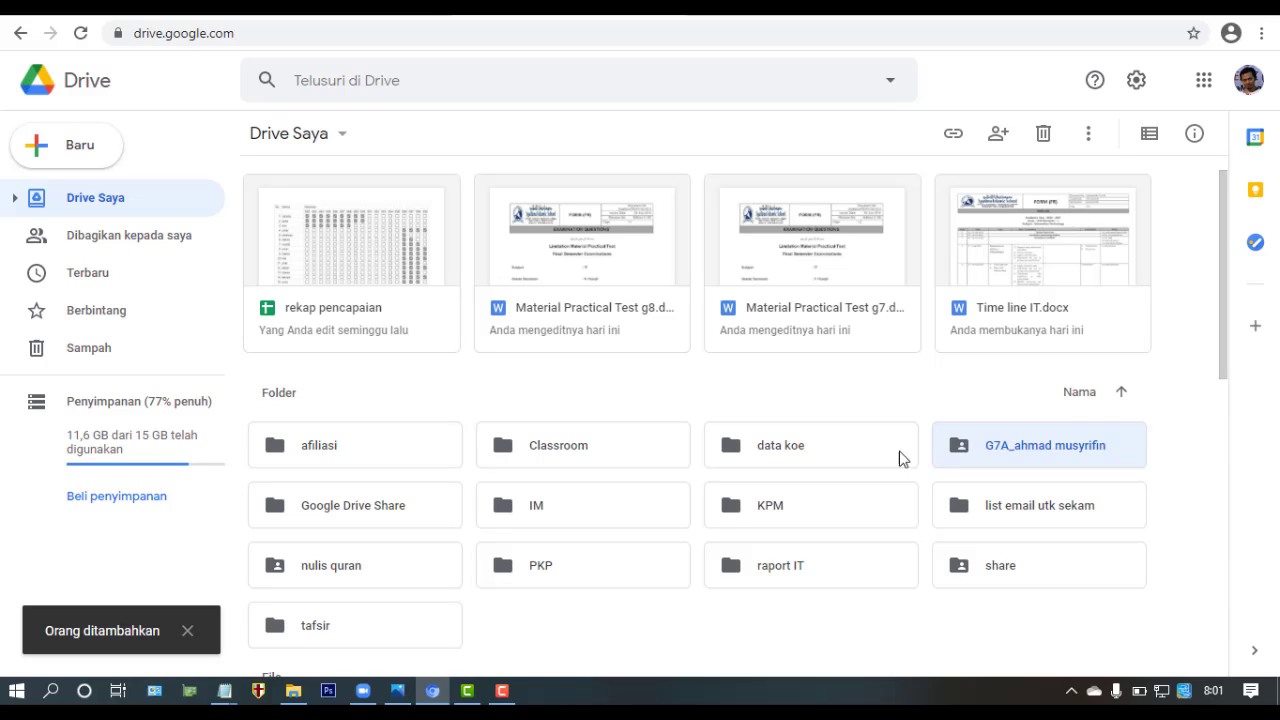
pyautogui.moveTo(1228, 264); pyautogui.dragTo(1226, 322)
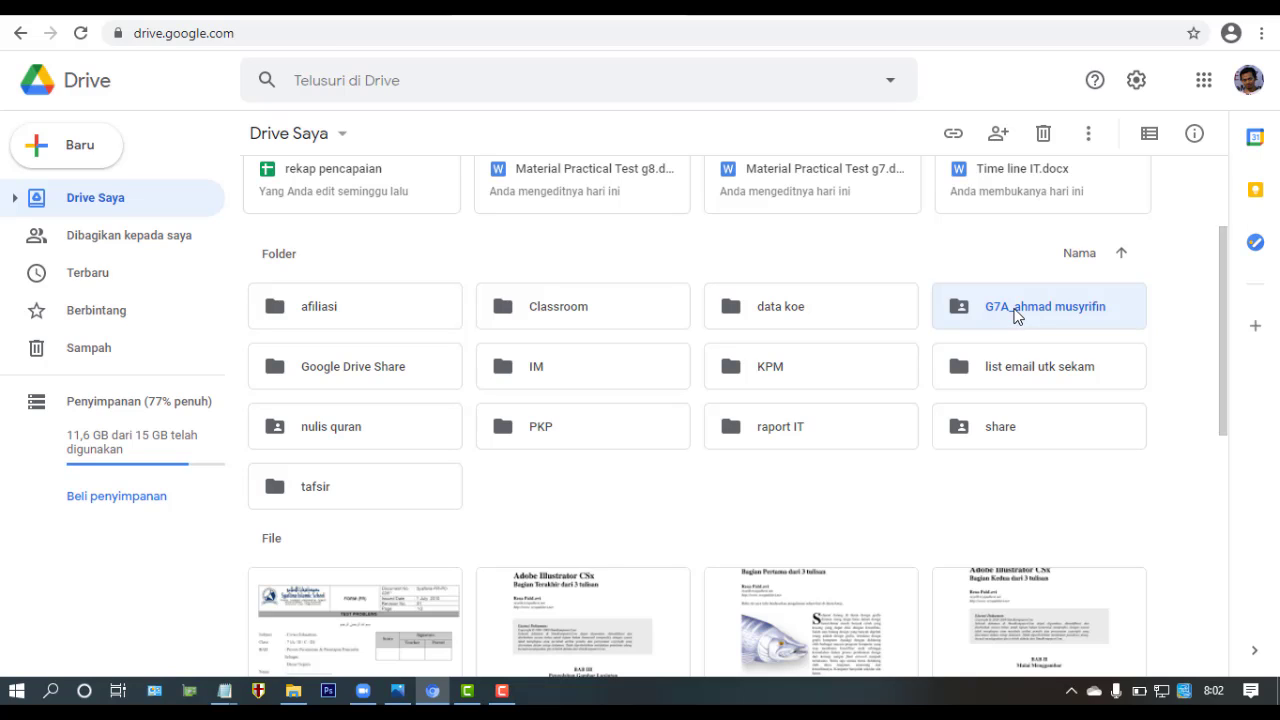
# - Open the G7A student folder, which is still empty
pyautogui.doubleClick(1015, 311)
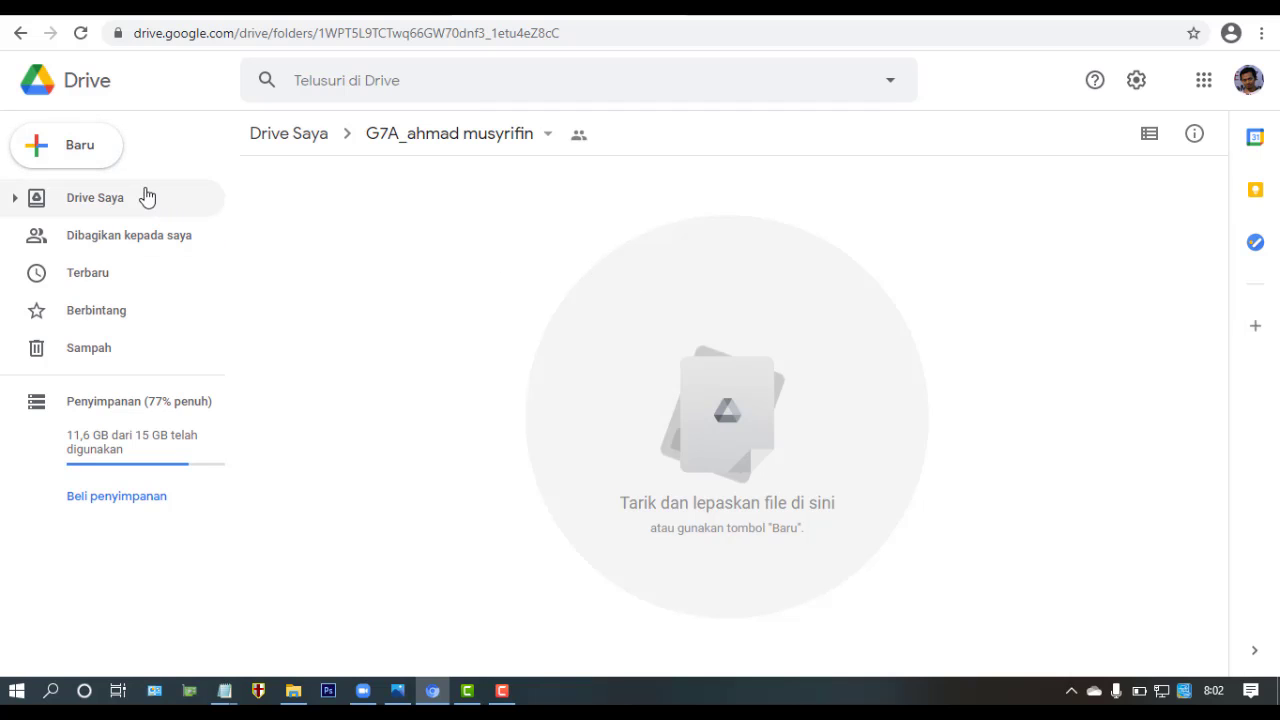
# - Create a blank Google Docs document in the folder, confirming 'Buat dan bagikan'
pyautogui.click(100, 157)
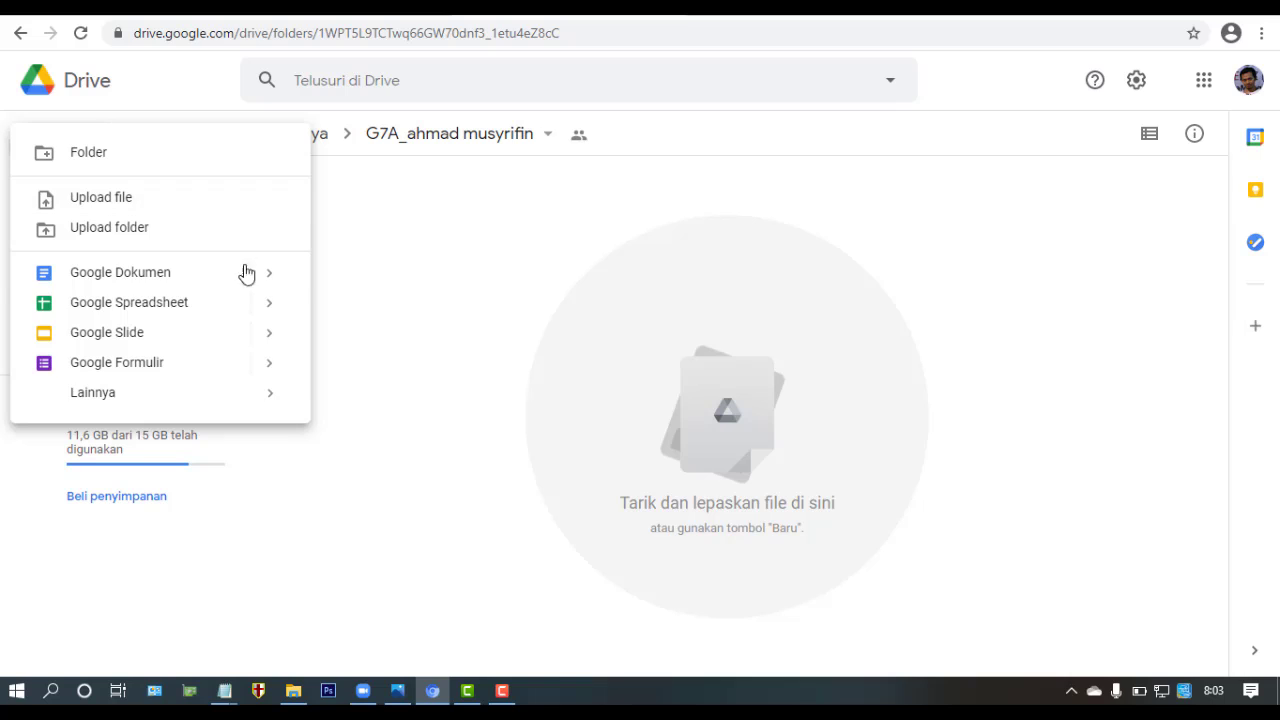
pyautogui.click(166, 283)
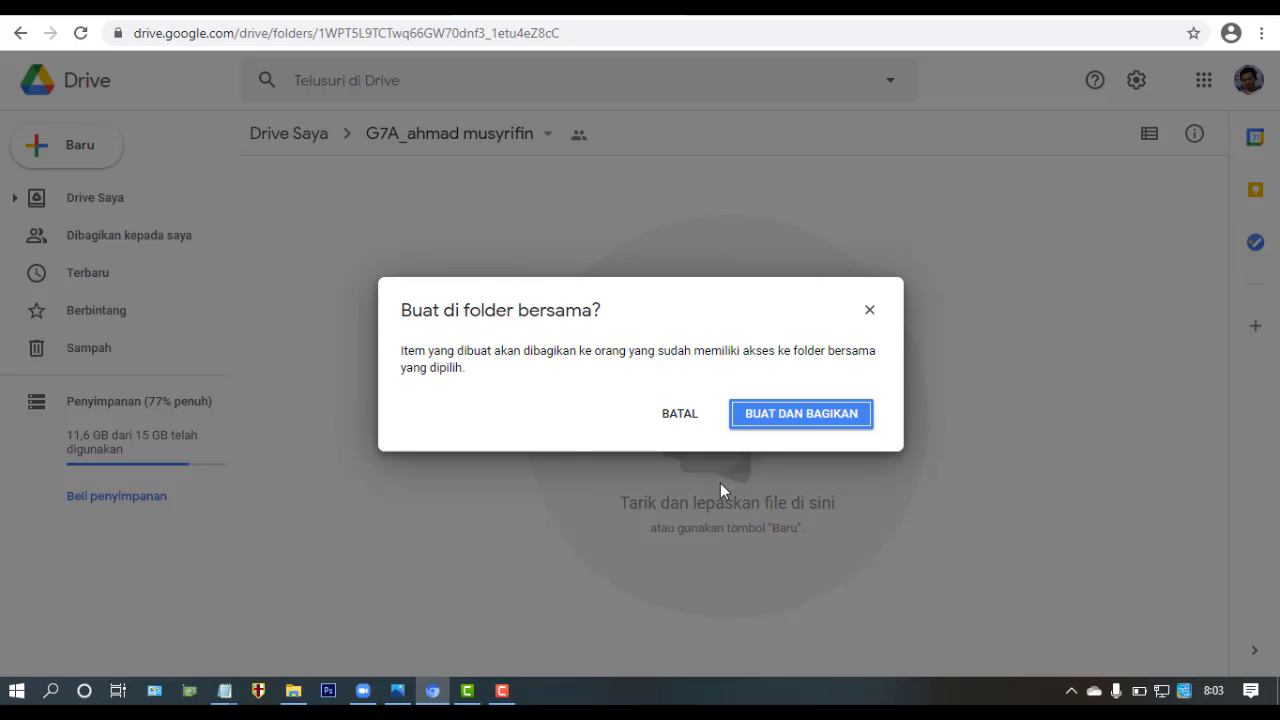
pyautogui.click(850, 420)
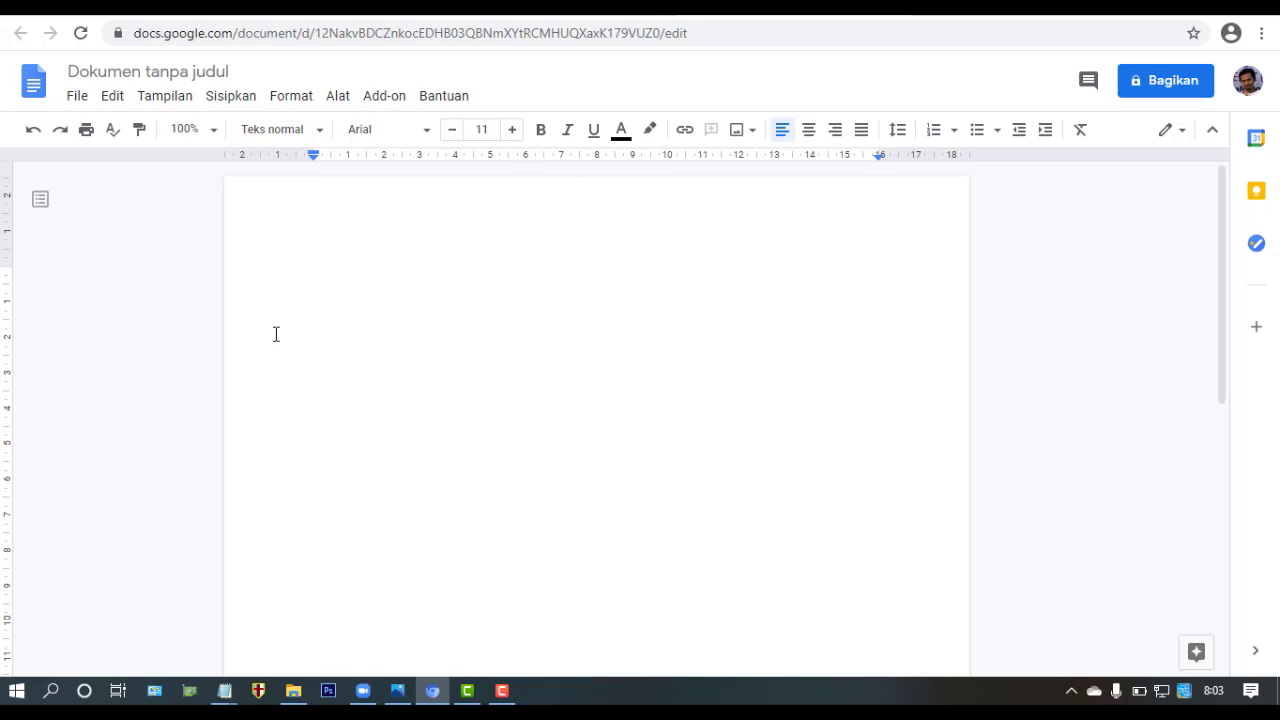
# - Rename 'Dokumen tanpa judul' to the student's name
pyautogui.click(189, 71)
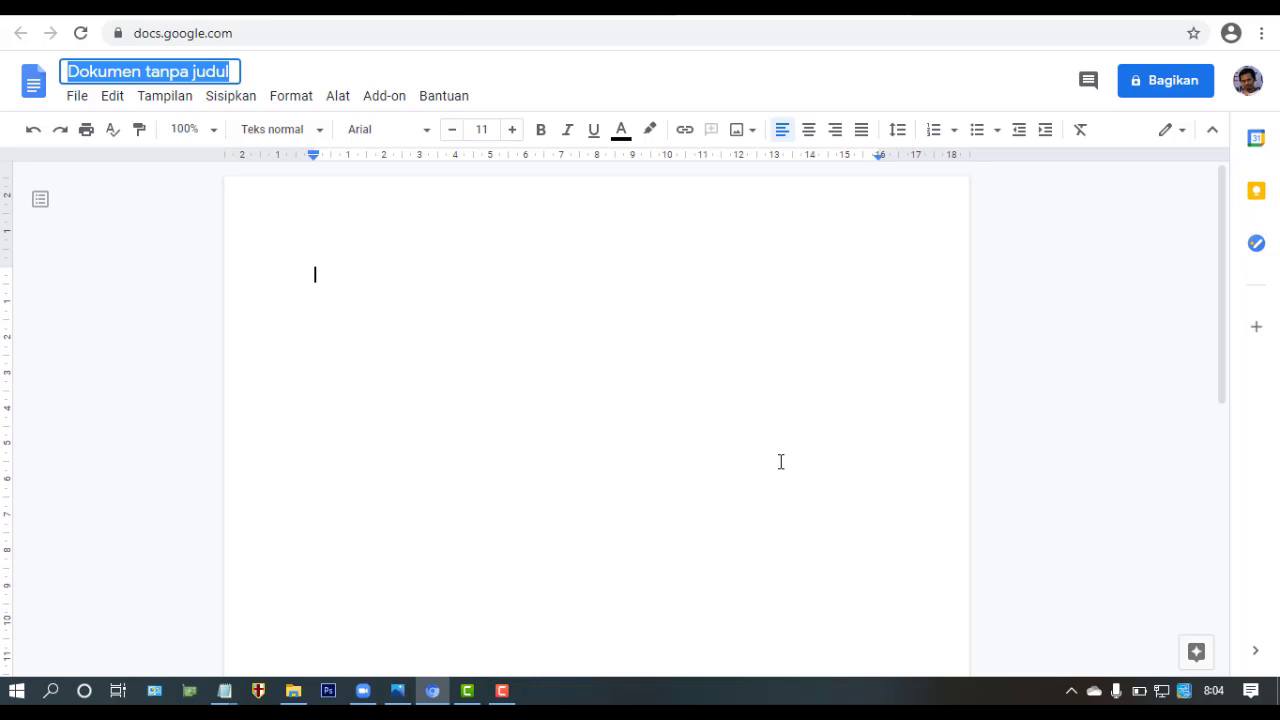
pyautogui.write('musyrifin')
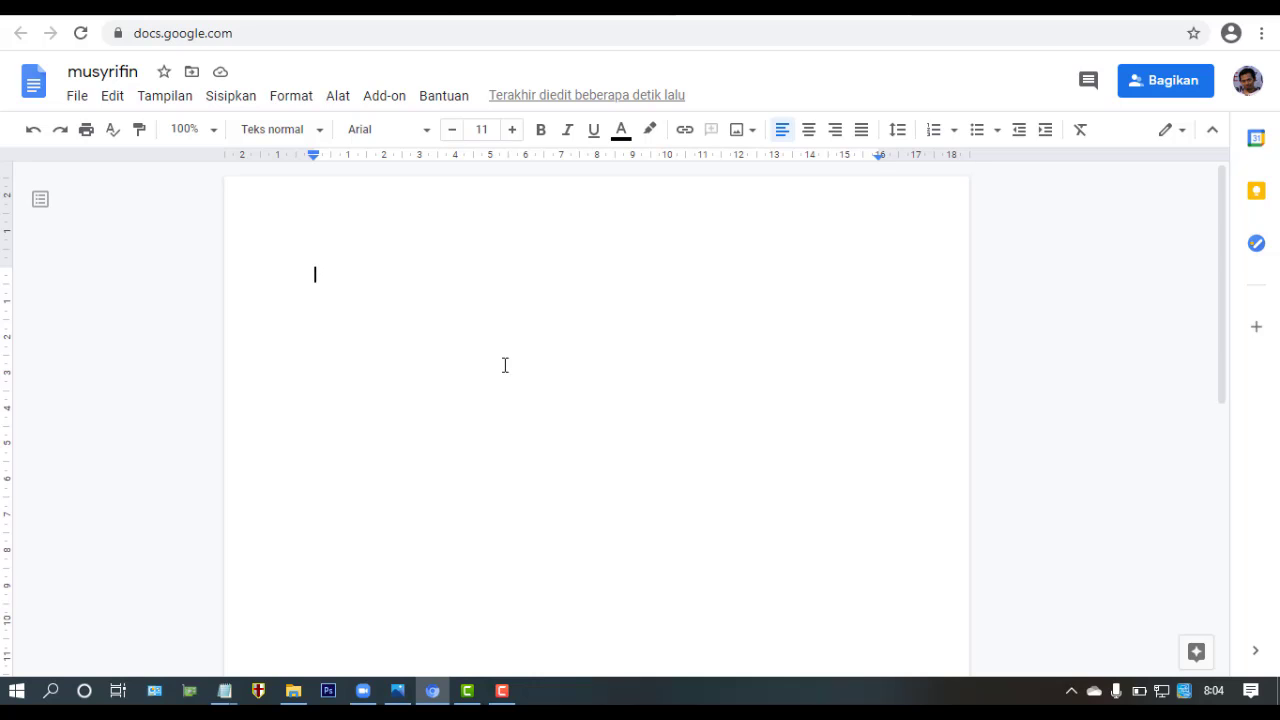
# - Write the greeting 'assalamualaikum..... ustadz' on the document's first line, correcting stray typing
pyautogui.write('ma')
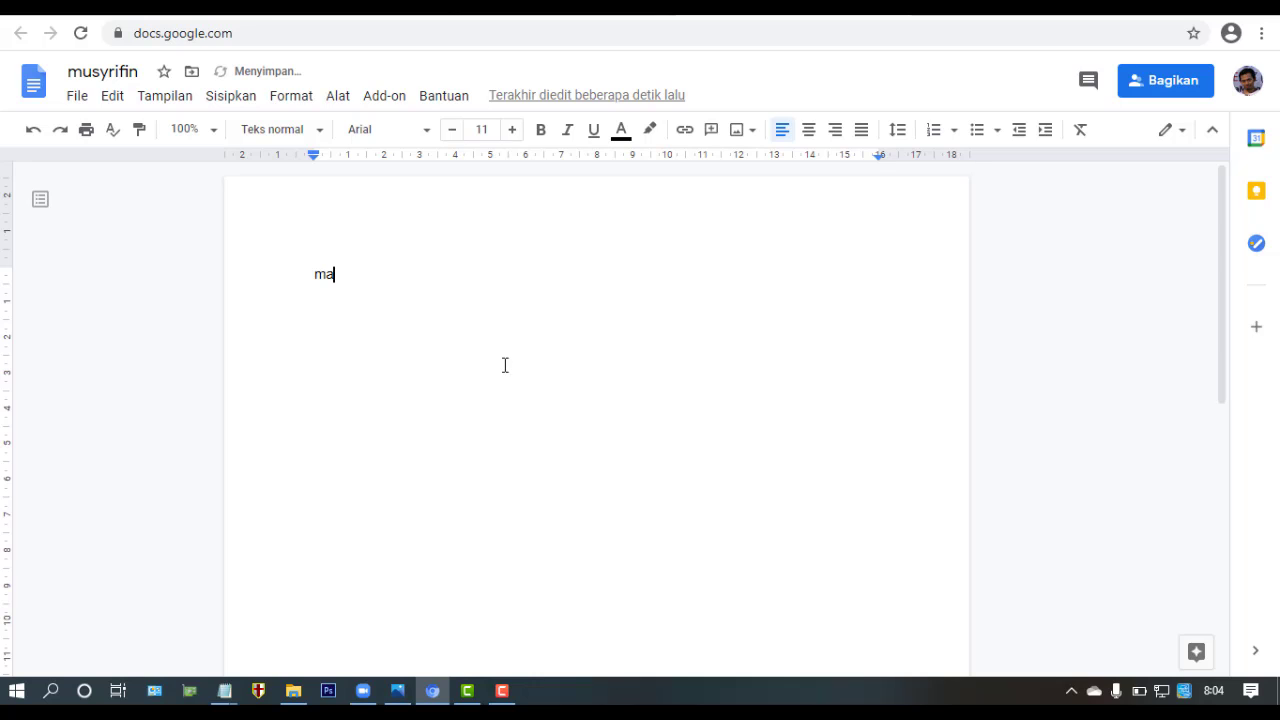
pyautogui.press('BackSpace')
pyautogui.press('BackSpace')
pyautogui.write('assalamualaikum.. ')
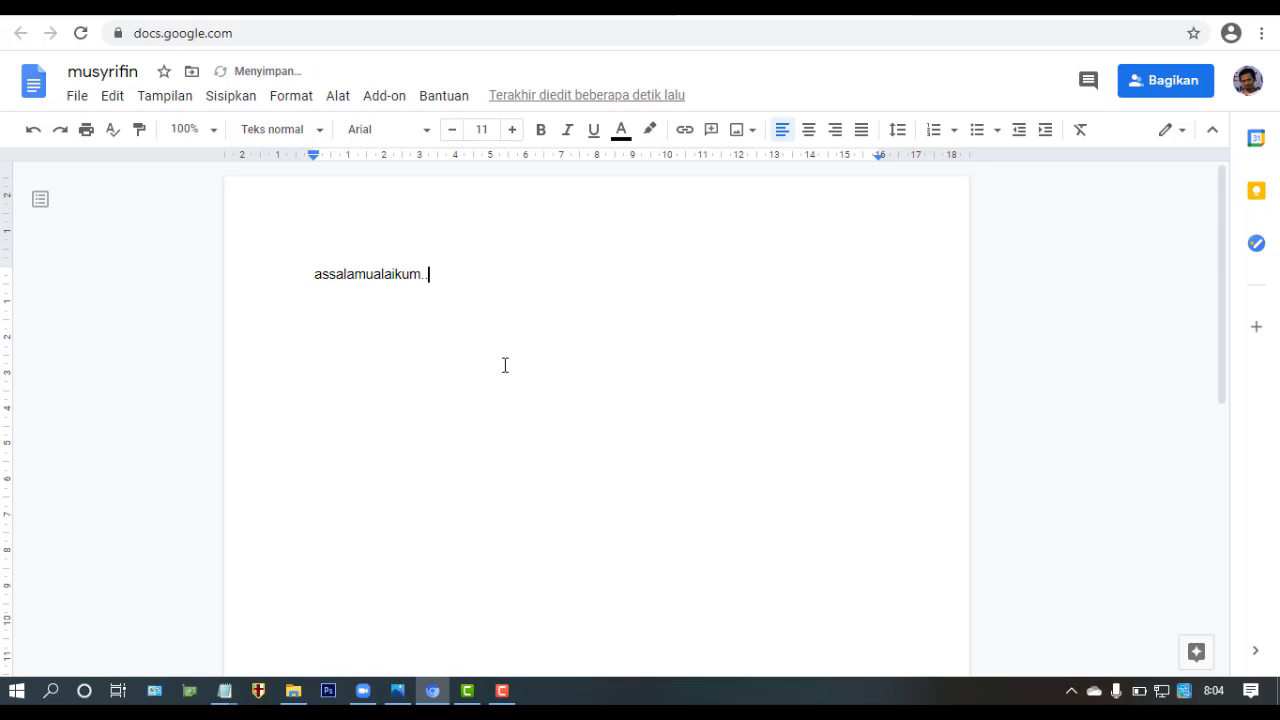
pyautogui.write('....')
pyautogui.press('Return')
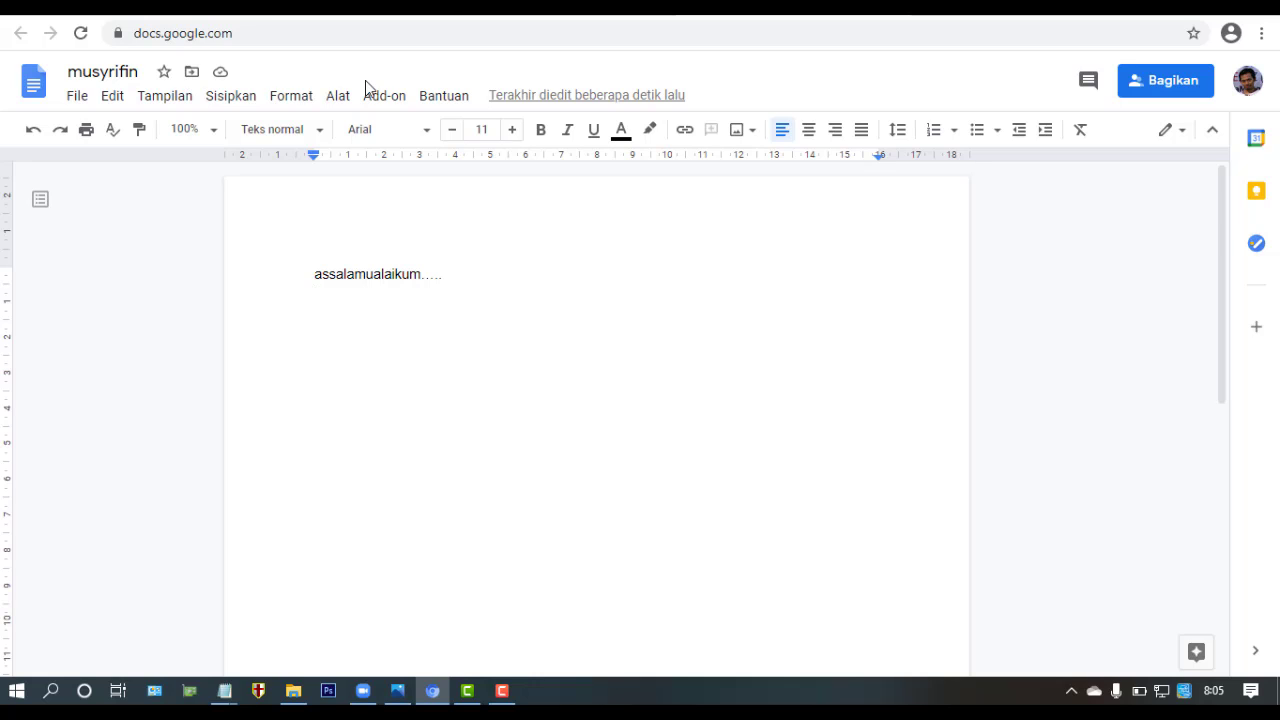
pyautogui.press('BackSpace')
pyautogui.write('usta')
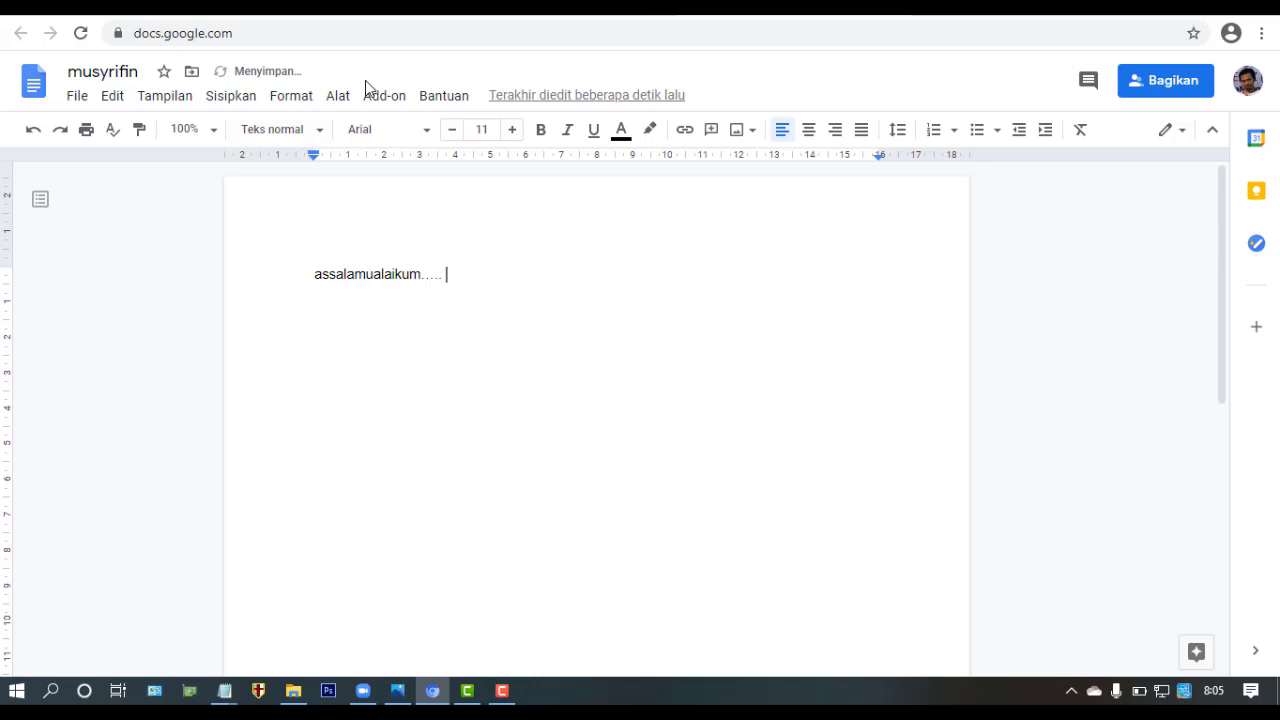
pyautogui.write('dz')
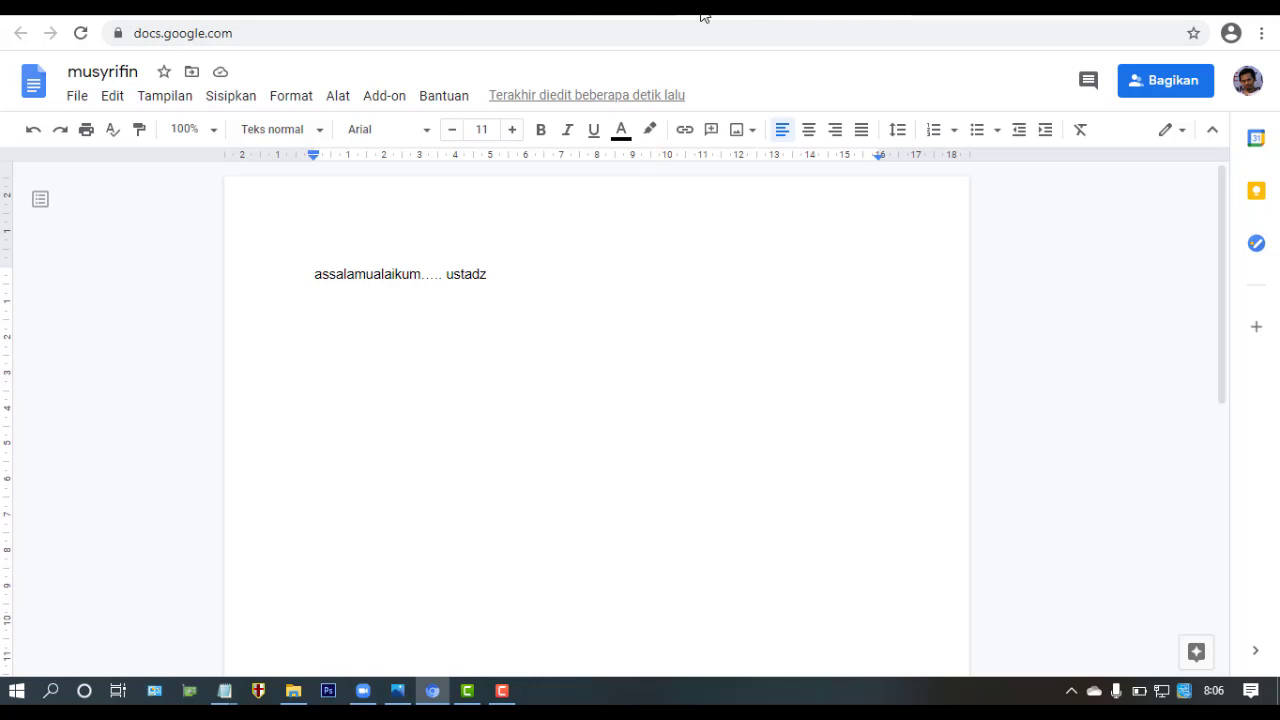
# - Go back to the Drive tab and return from the G7A_ folder to My Drive (Drive Saya)
pyautogui.click(567, 12)
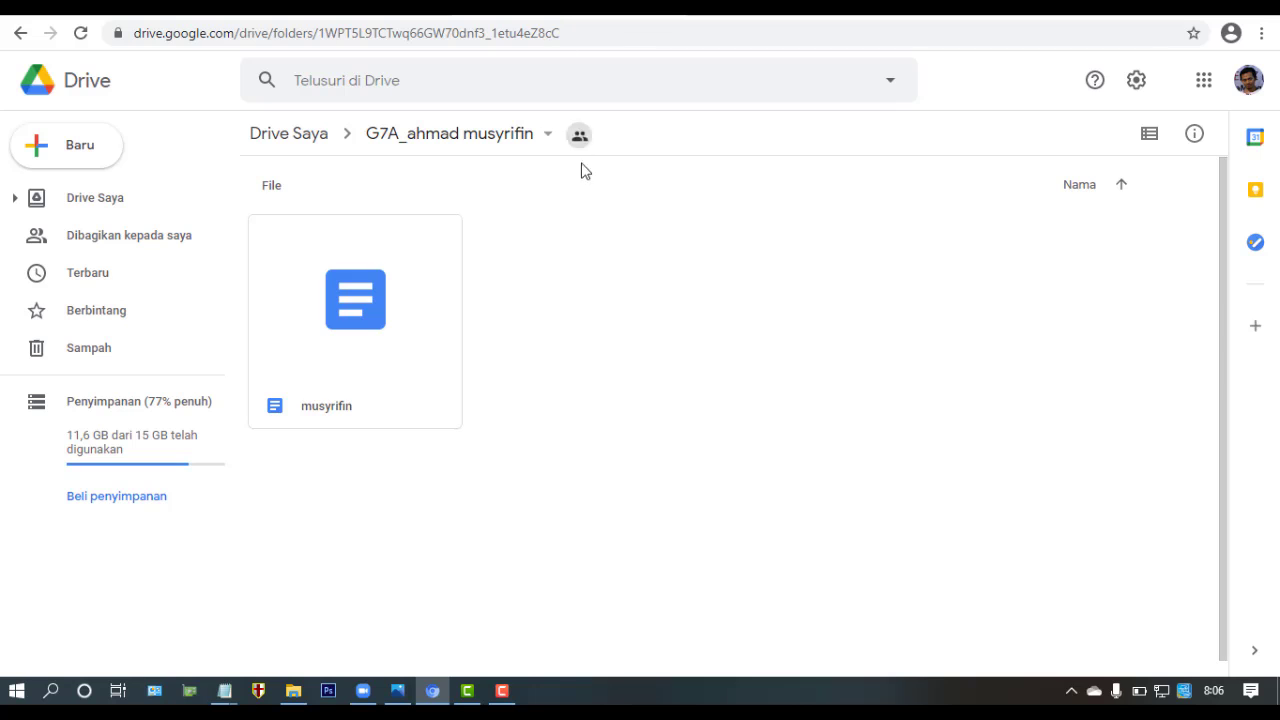
pyautogui.click(466, 134)
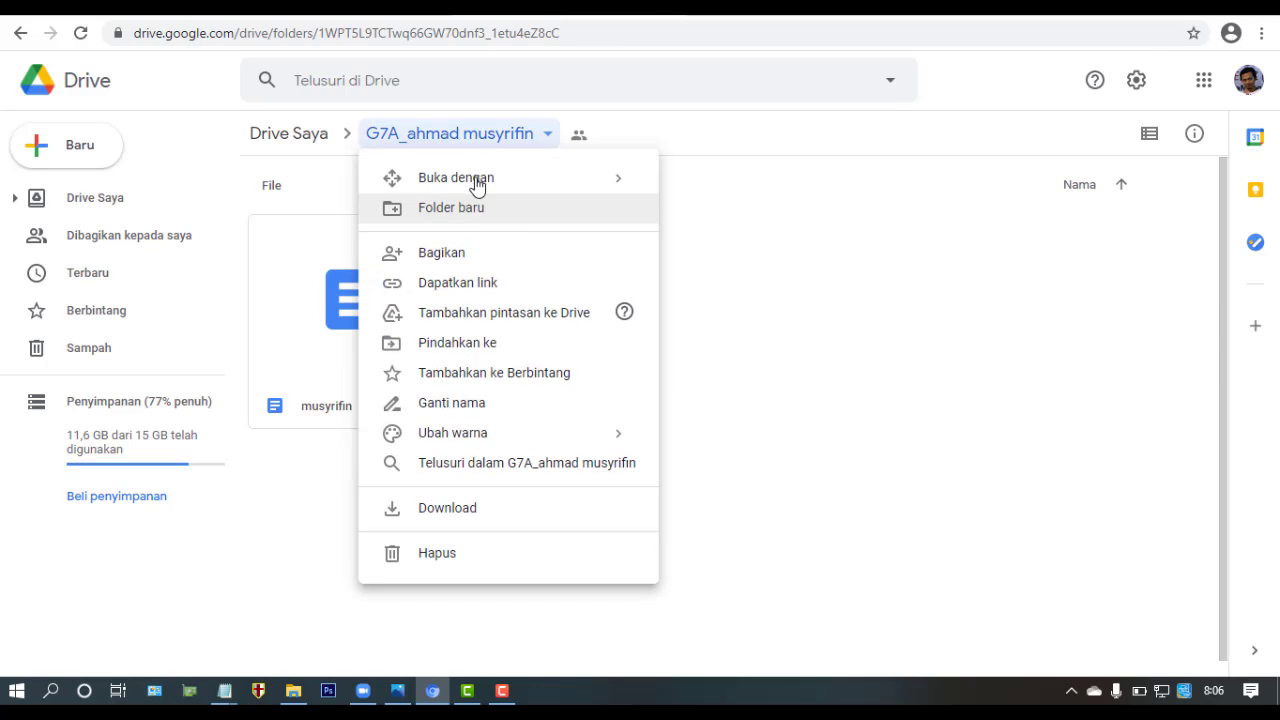
pyautogui.click(294, 143)
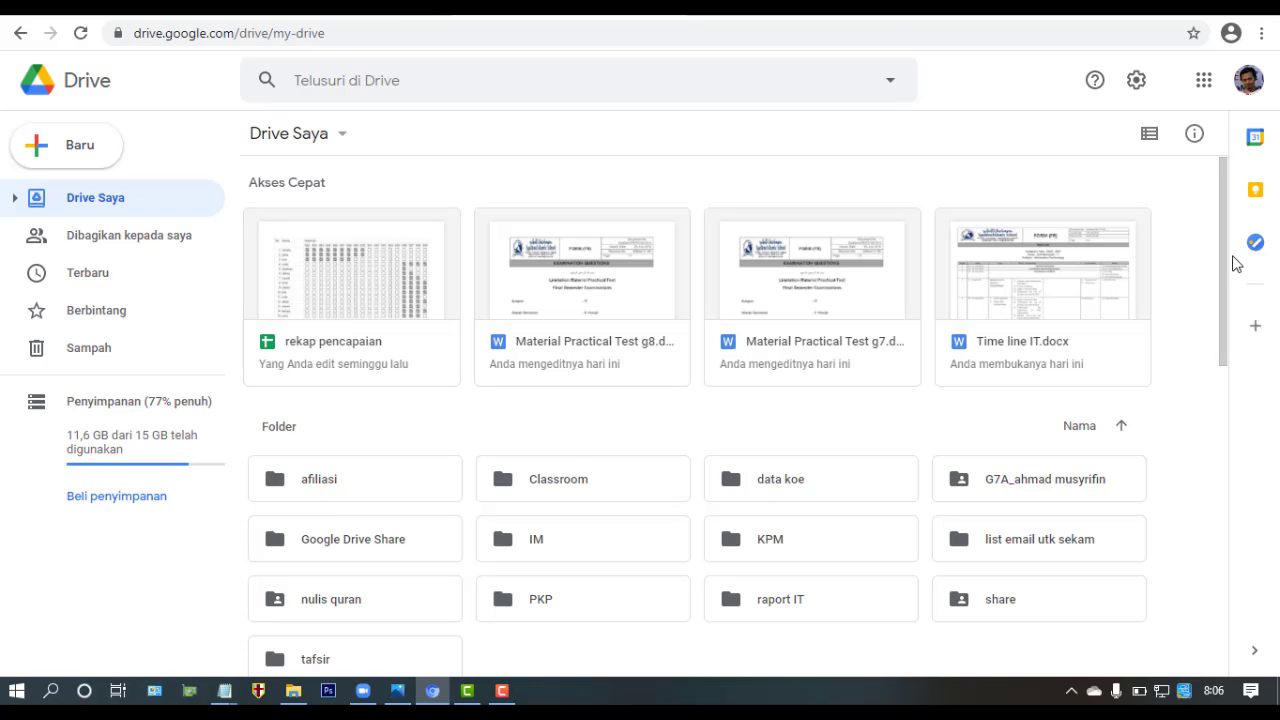
pyautogui.moveTo(1226, 253); pyautogui.dragTo(1225, 272)
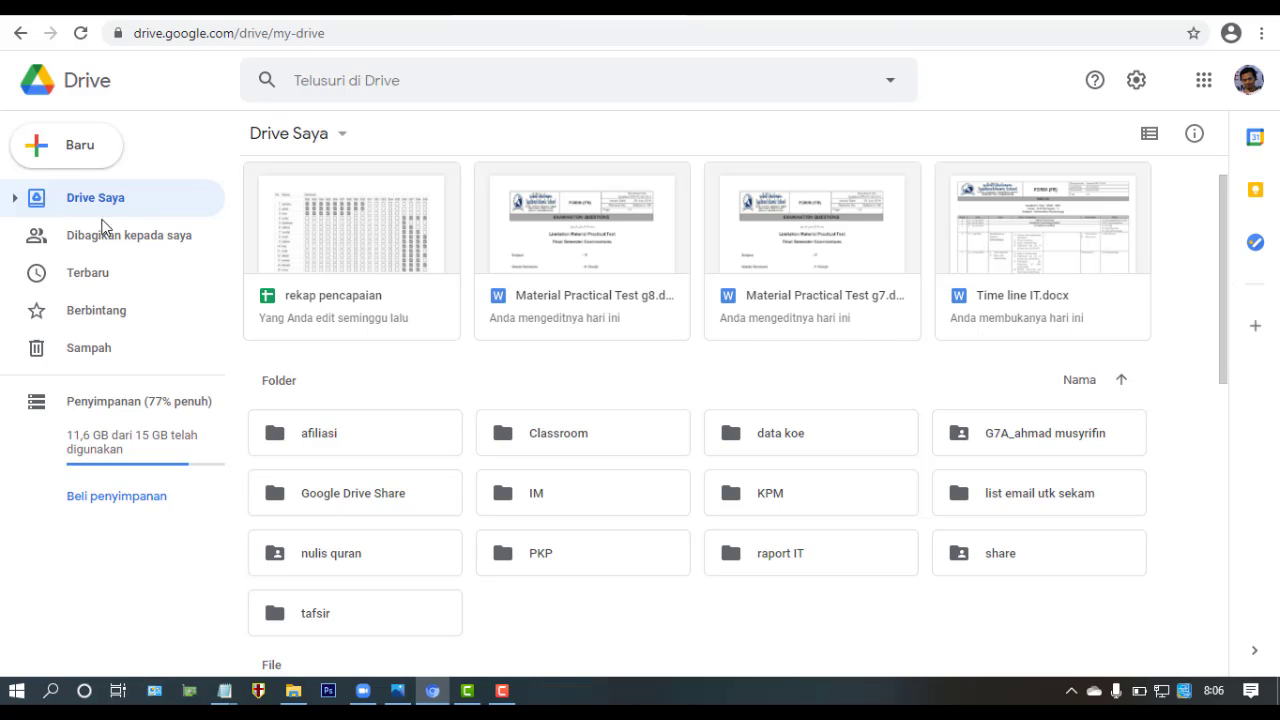
pyautogui.click(1050, 435)
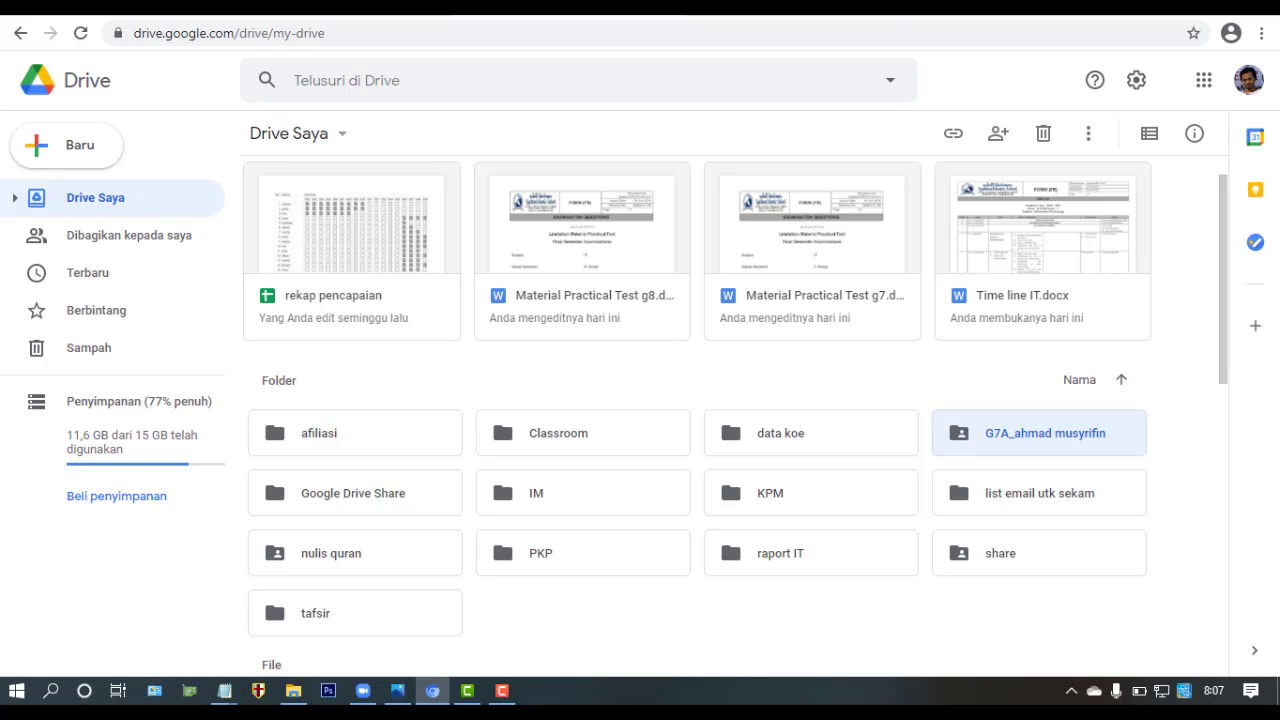
pyautogui.click(502, 691)
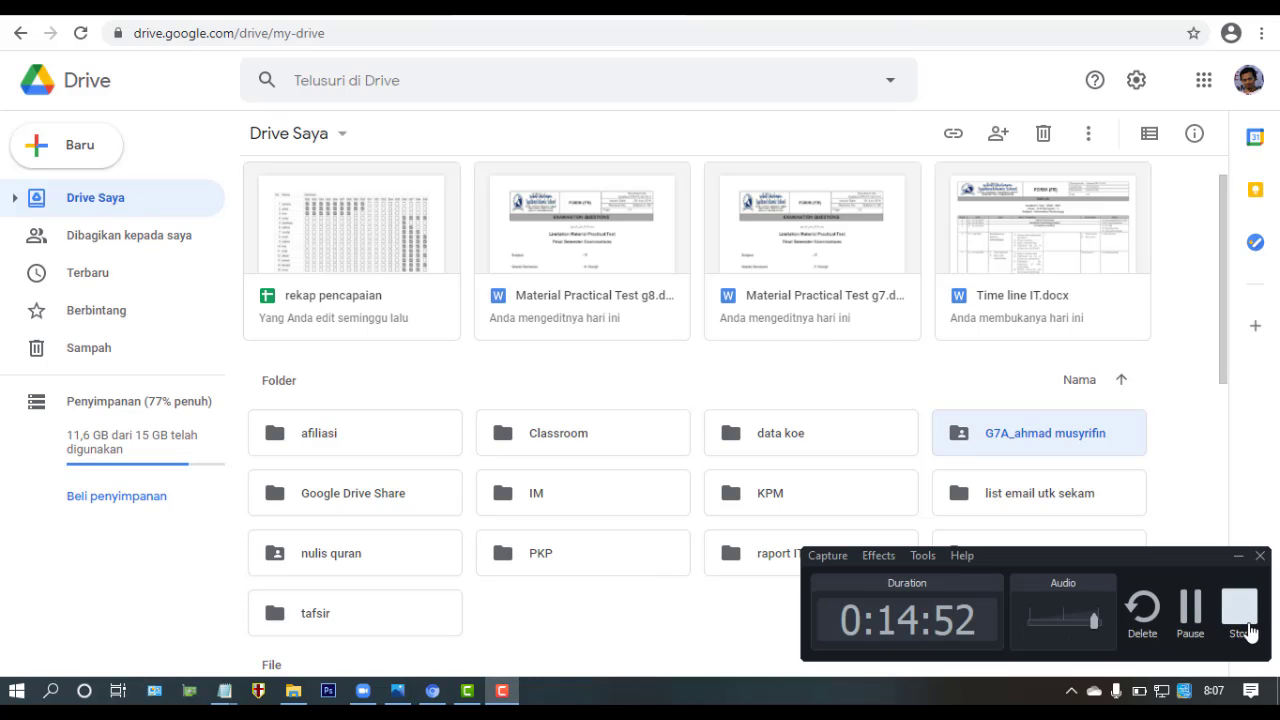